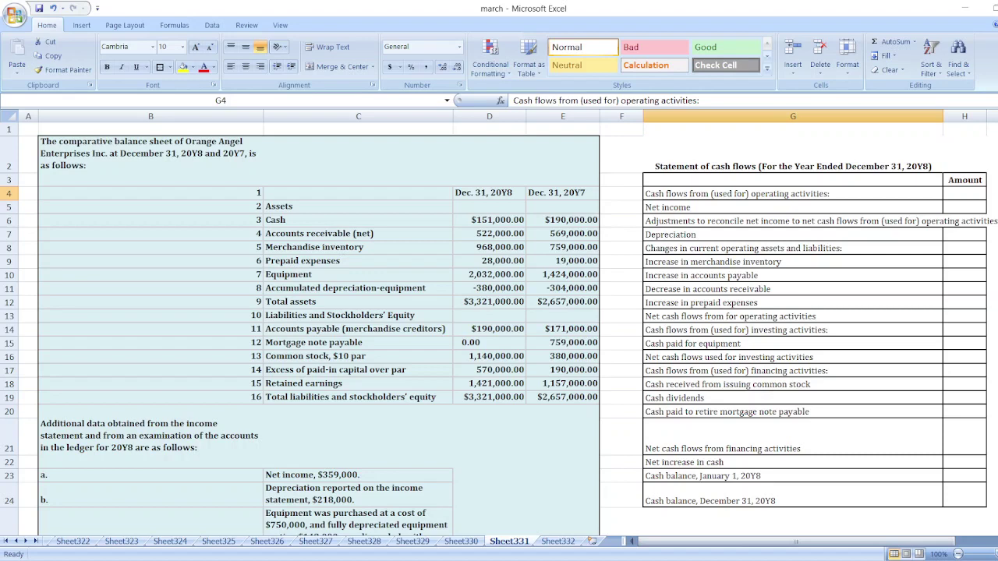
Review the additional data below the balance sheet and make the "Cash flows from (used for) operating activities:" heading bold.
scroll(499, 328, down, 6)
click(793, 336)
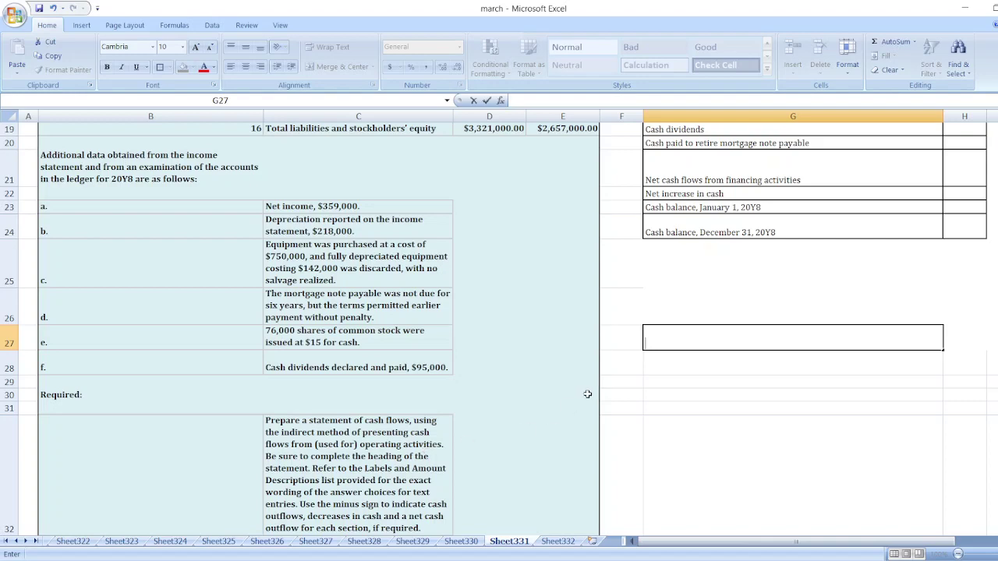
scroll(723, 291, up, 6)
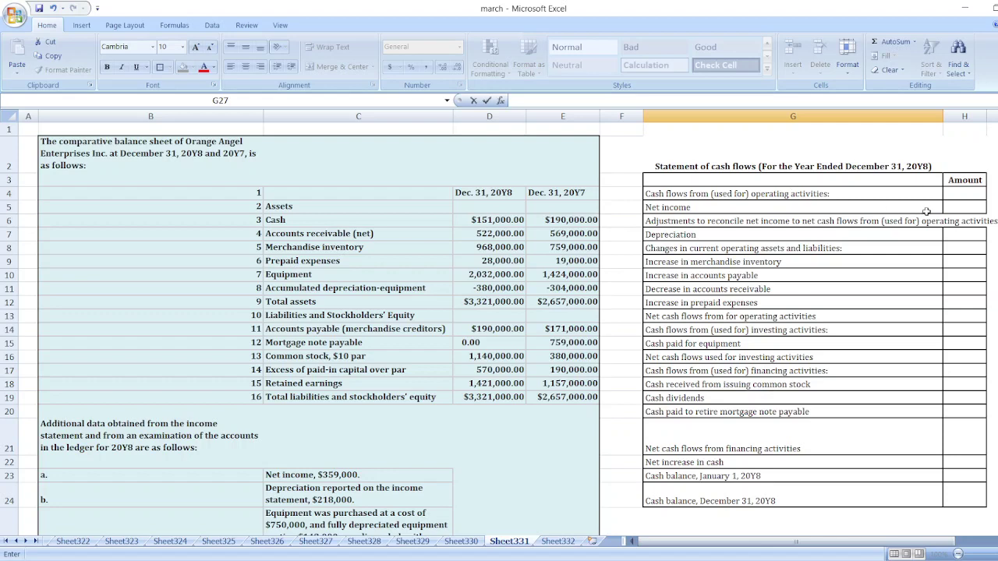
click(951, 194)
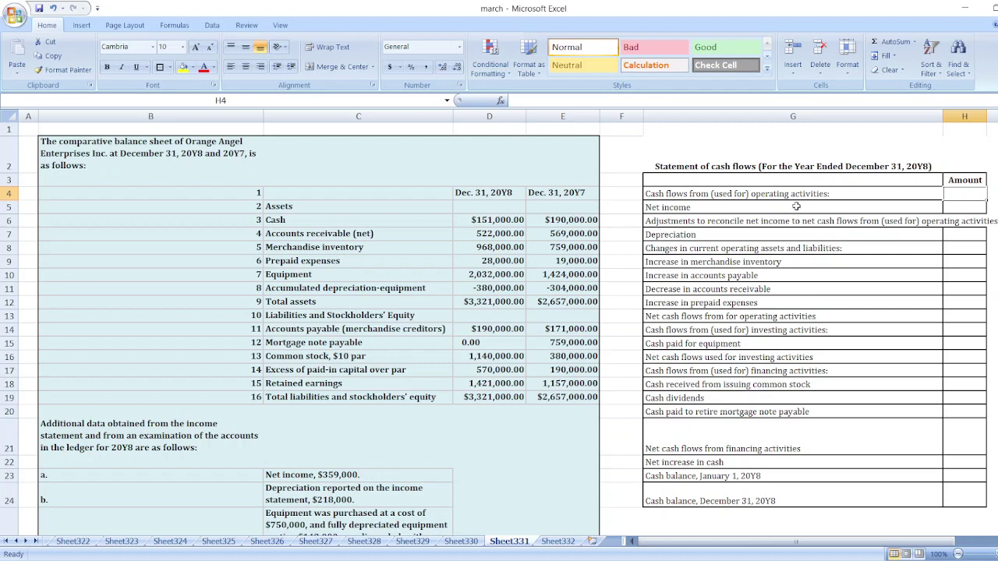
click(861, 192)
key(ctrl+b)
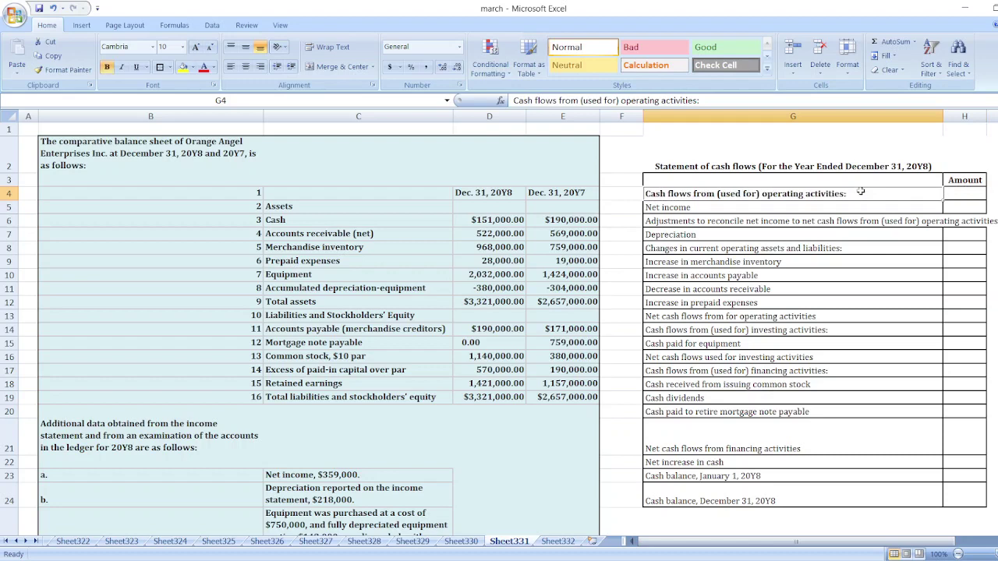
Enter $359000 as the net income amount and $218000 as the depreciation amount in the cash flow statement.
click(956, 213)
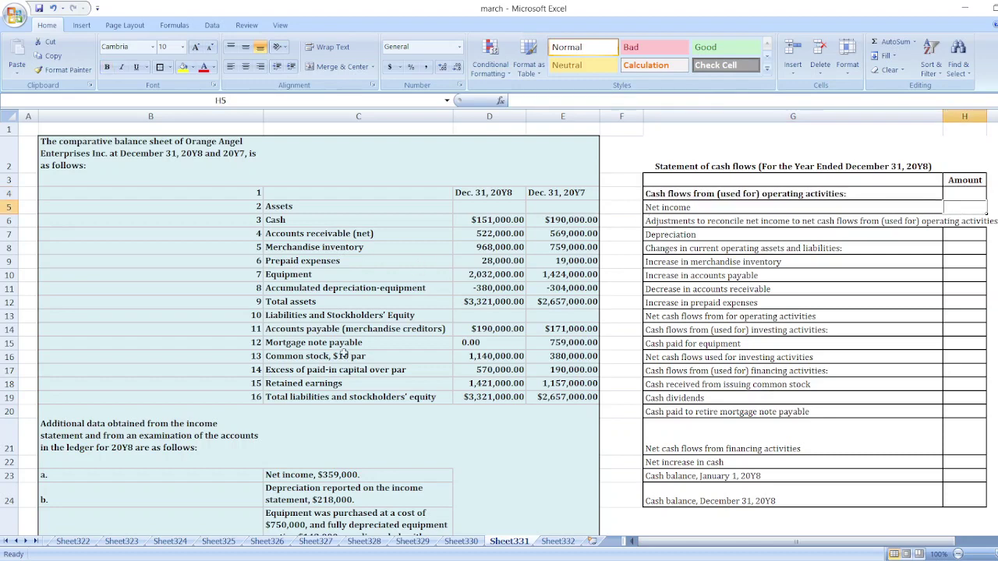
text($359000)
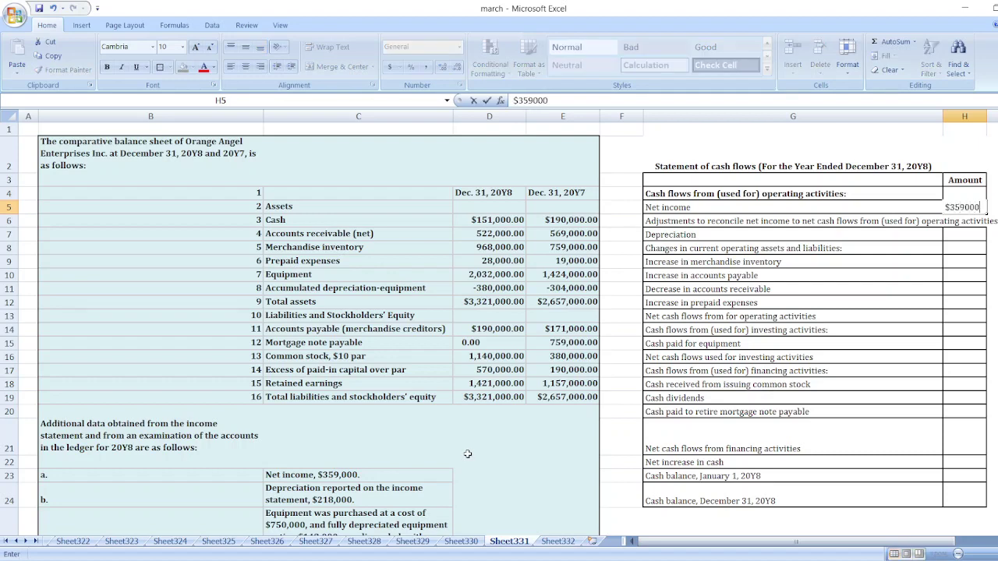
key(Return)
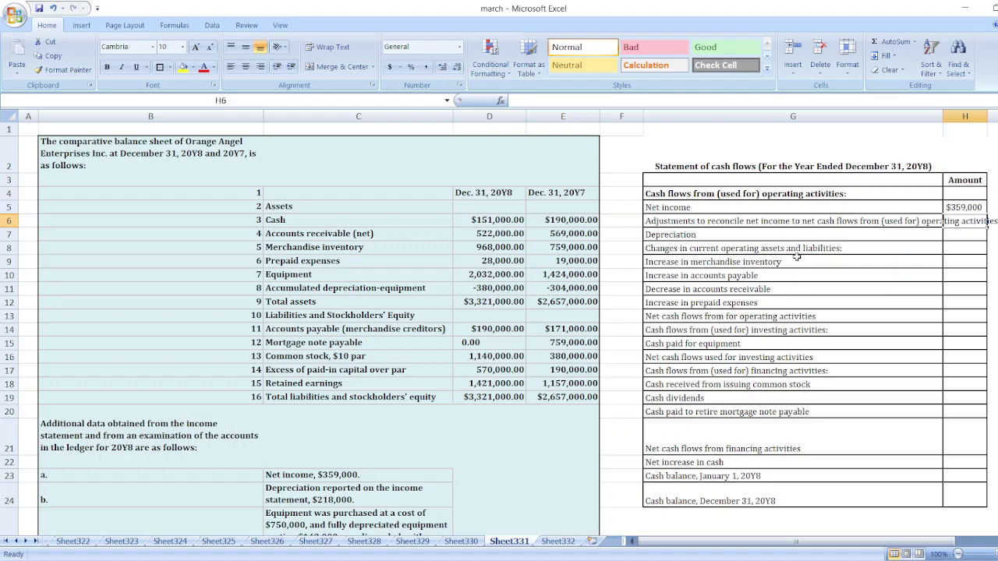
click(952, 233)
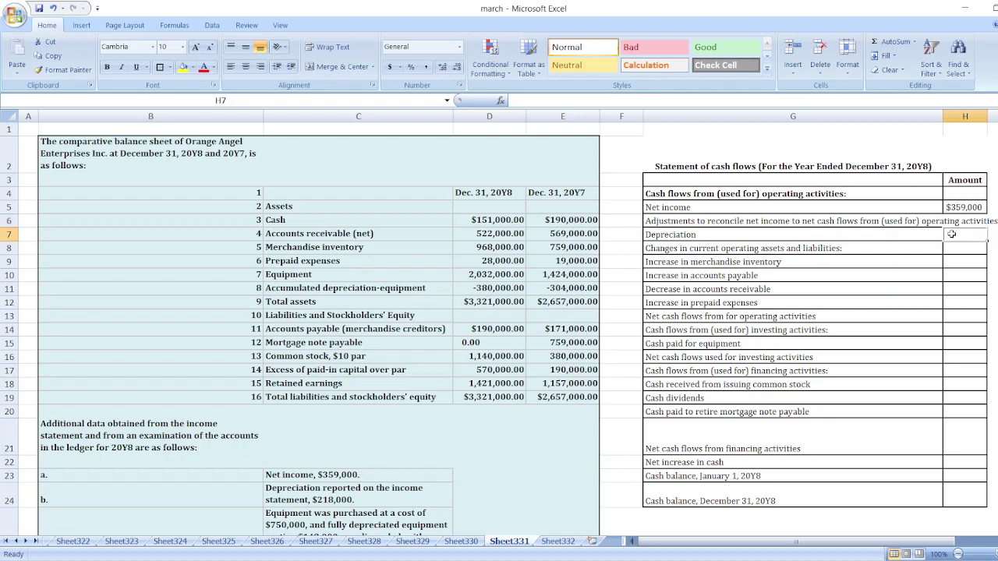
text($218000)
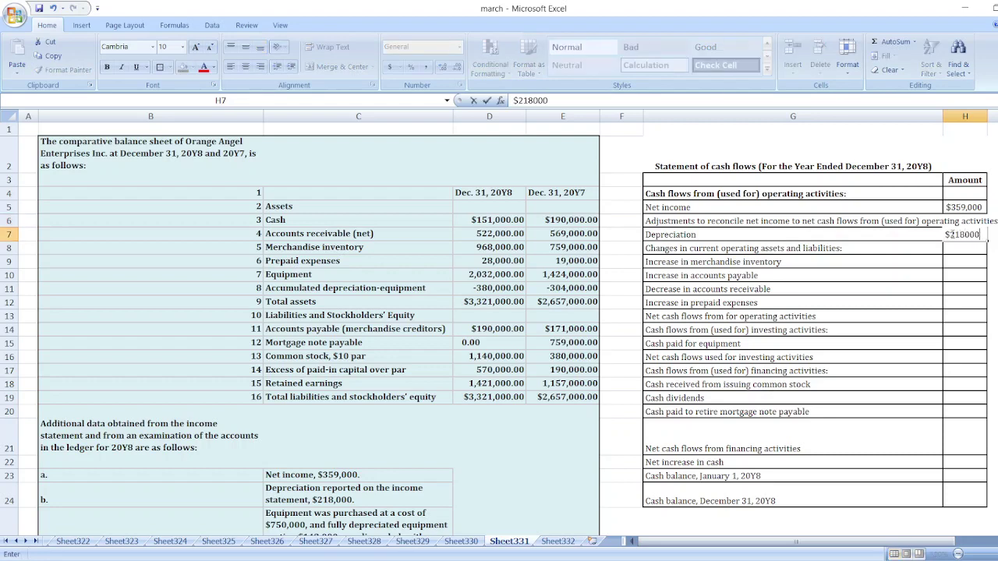
key(Return)
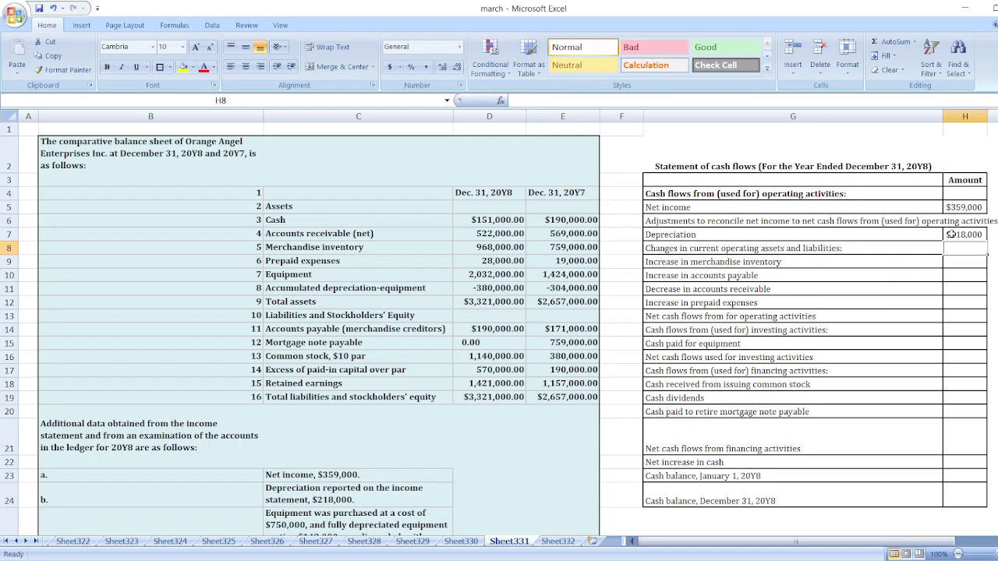
key(Down)
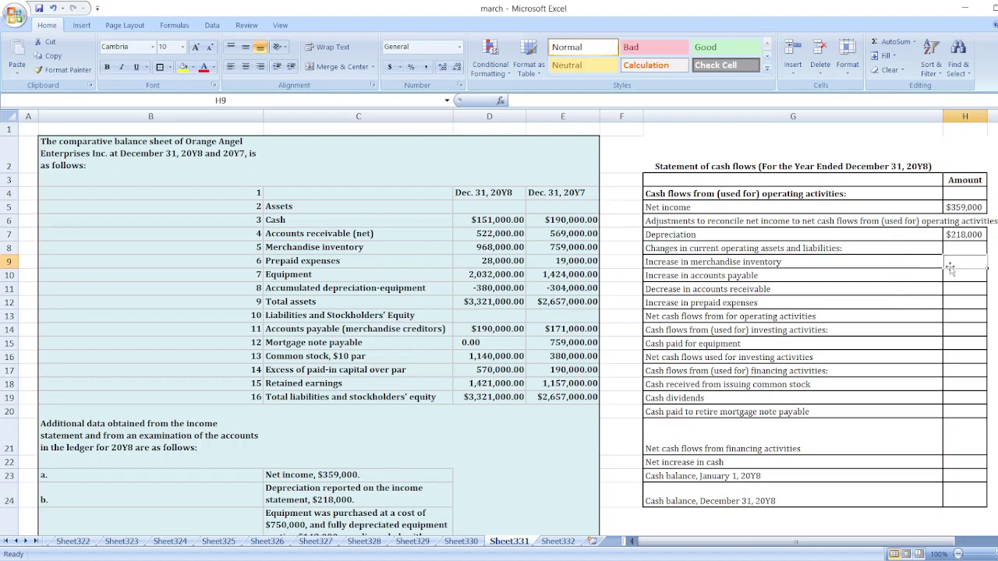
text(=)
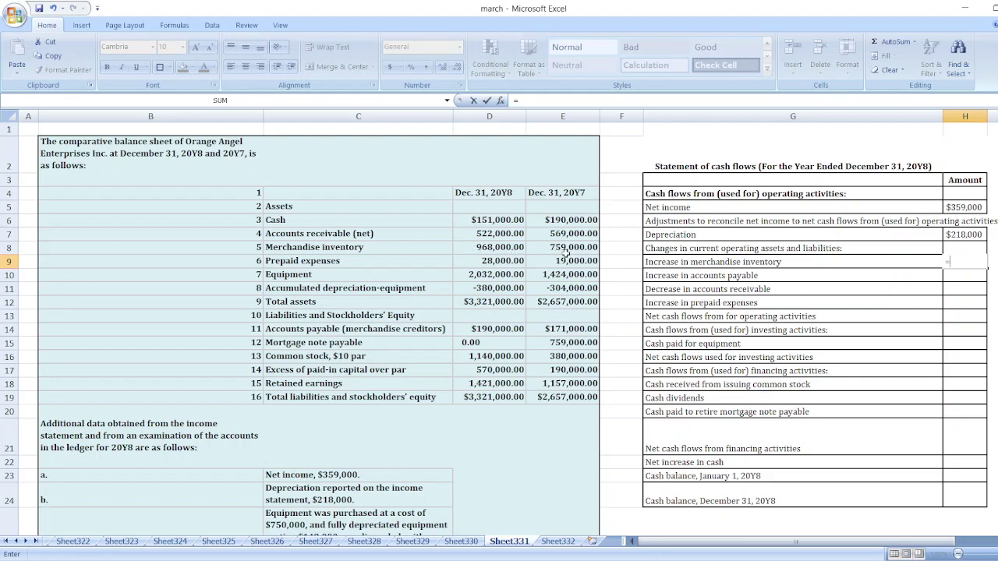
text(759000-968000)
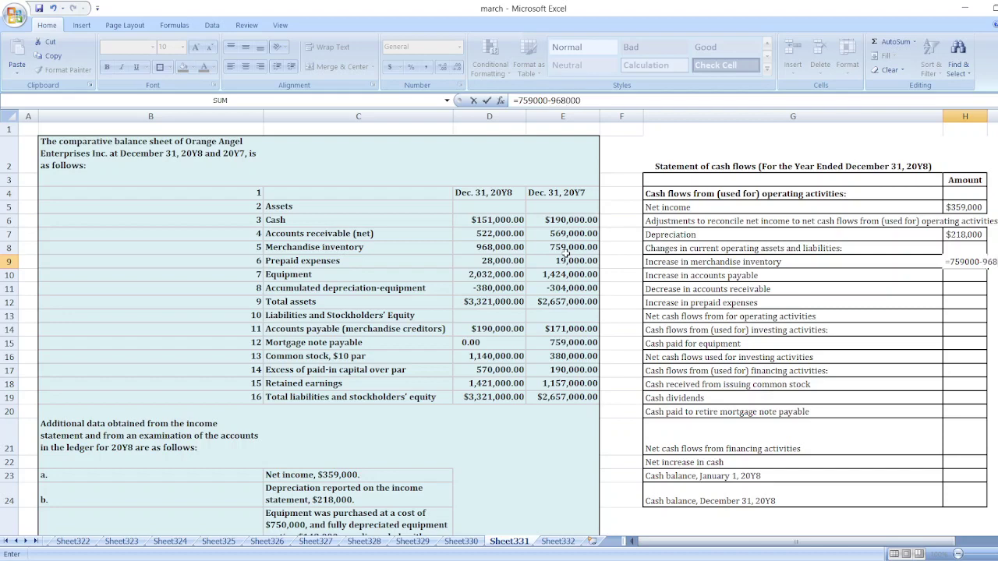
key(Return)
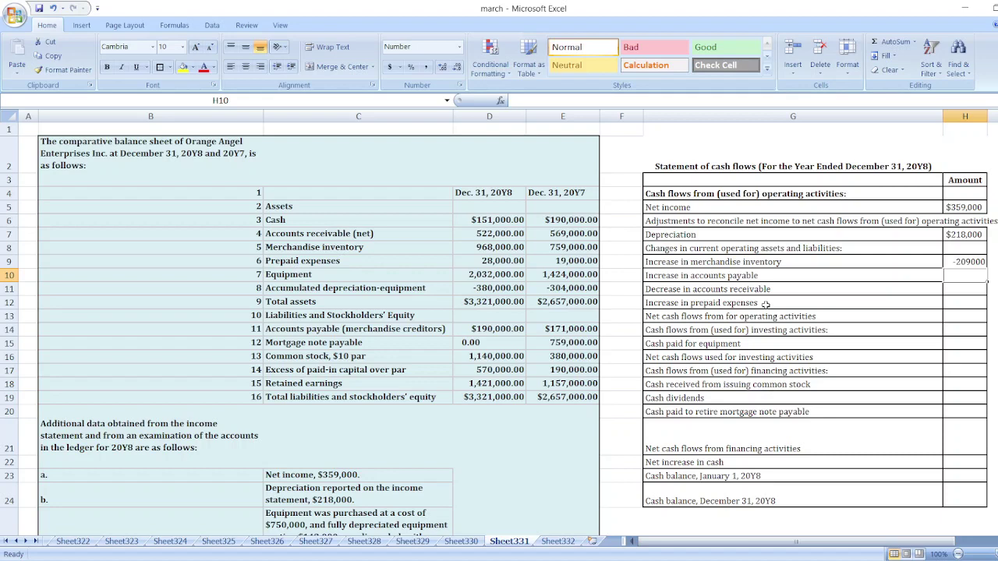
text(=)
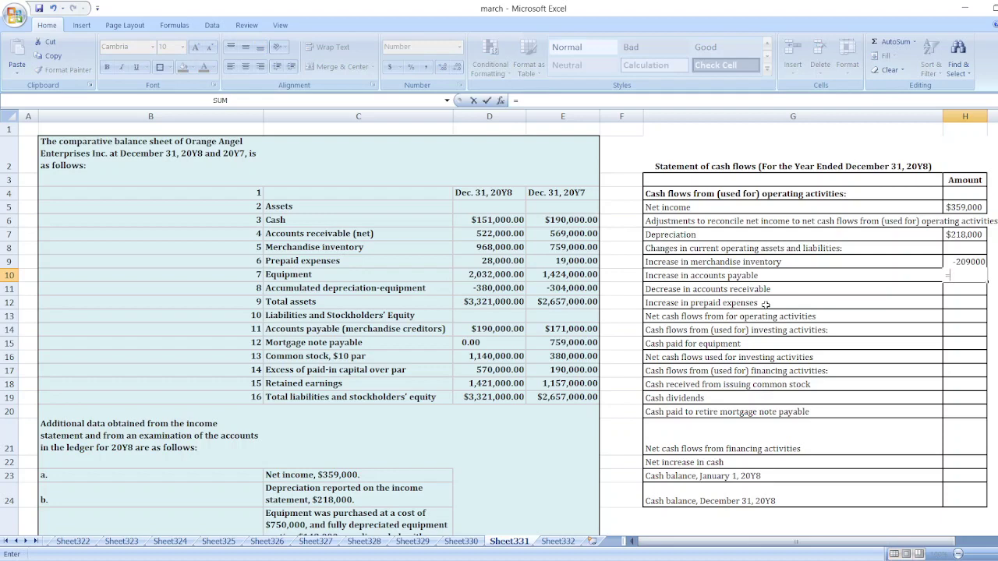
text(190000-1)
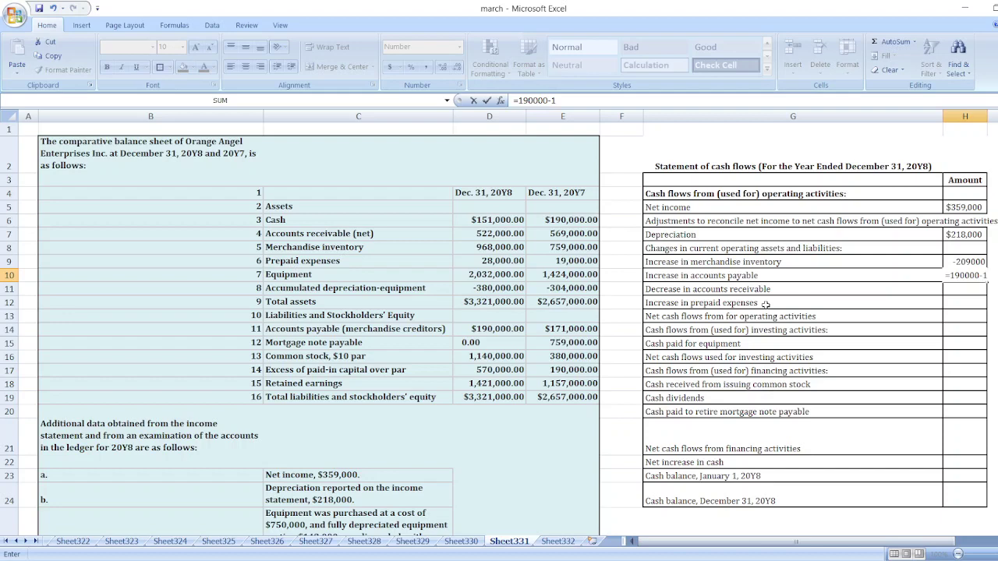
text(71000)
key(Return)
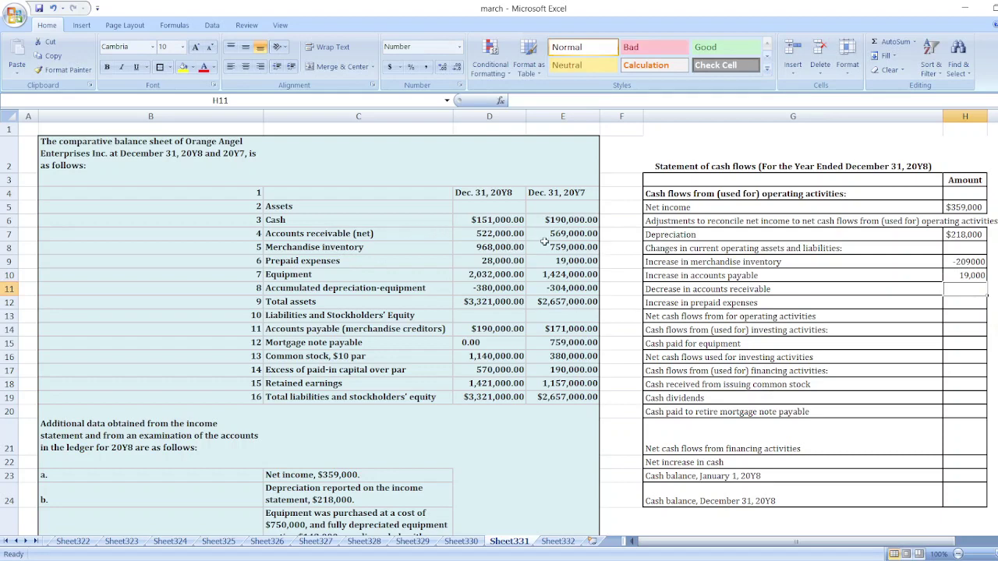
text(=)
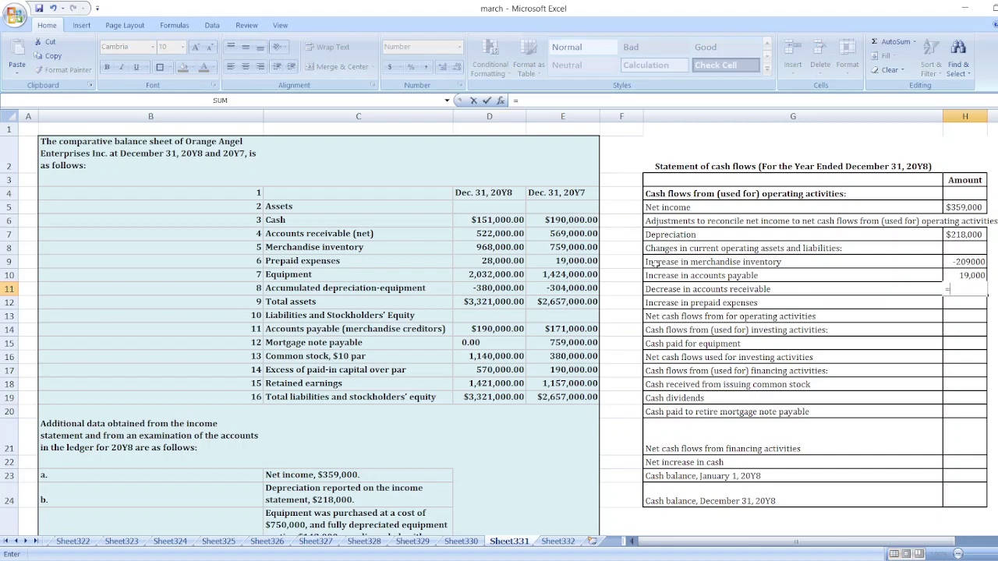
text(569000-)
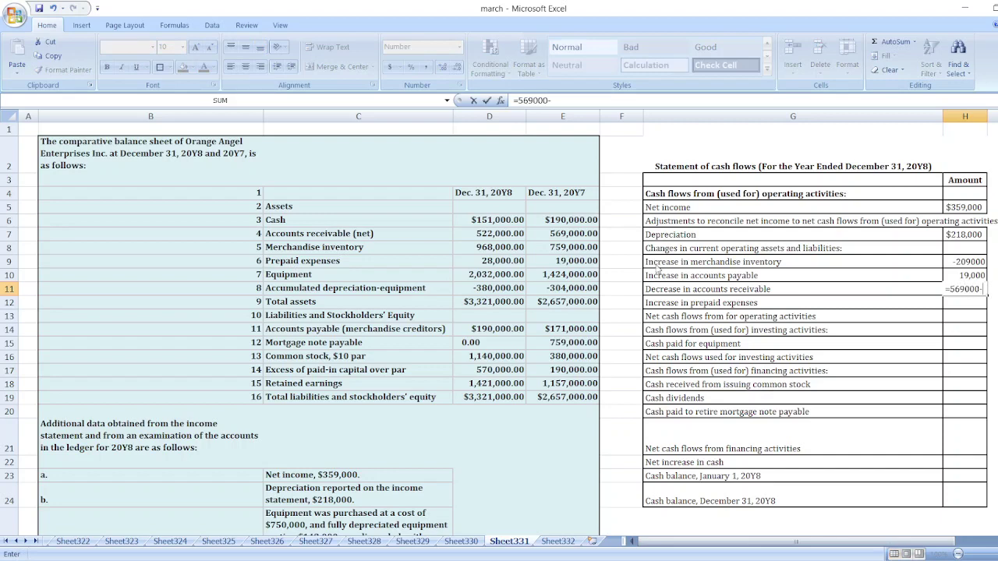
text(522000)
key(Return)
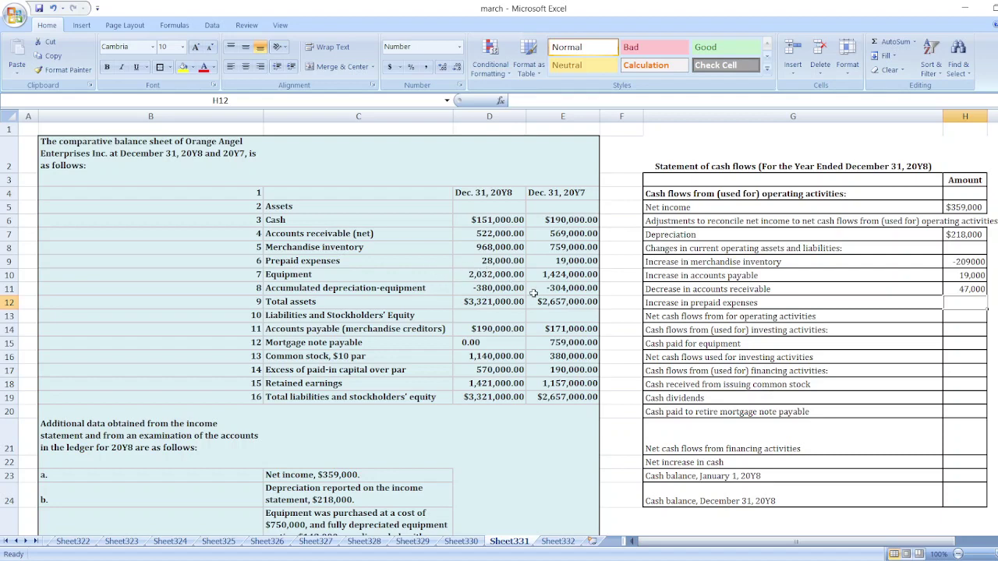
text(=19000-28000)
key(Return)
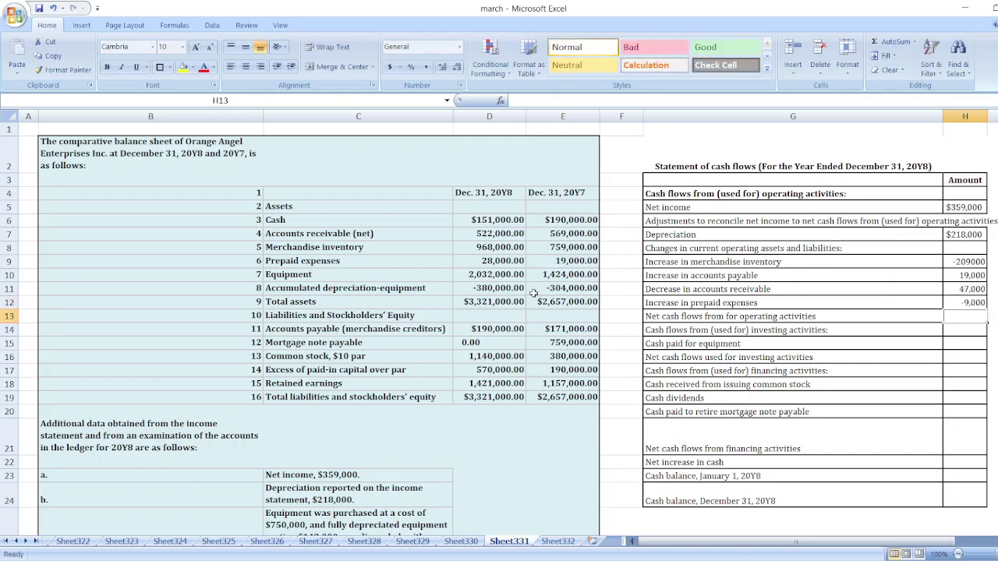
Total the operating activity amounts from net income through prepaid expenses with SUM in the net operating cash flows row.
text(=sum()
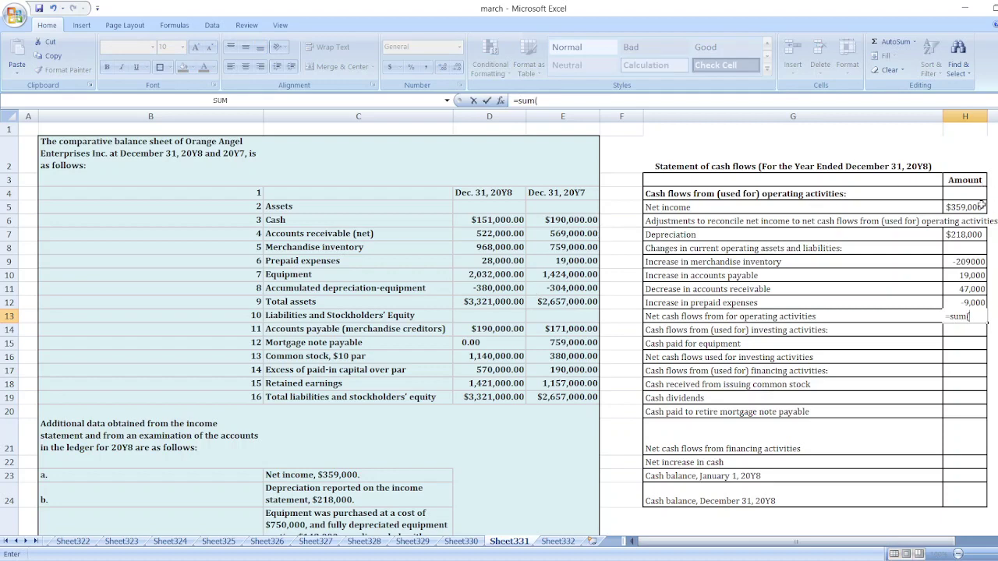
drag(967, 206, 967, 221)
key(shift+Down)
key(shift+Down)
key(shift+Down)
key(Return)
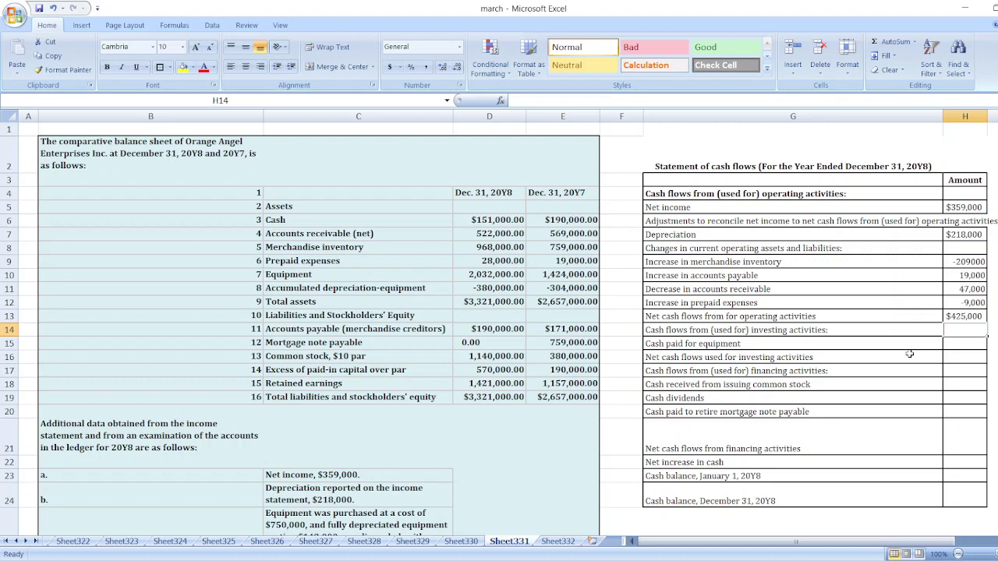
Make the label and amount of the net cash flows for operating activities bold.
click(722, 318)
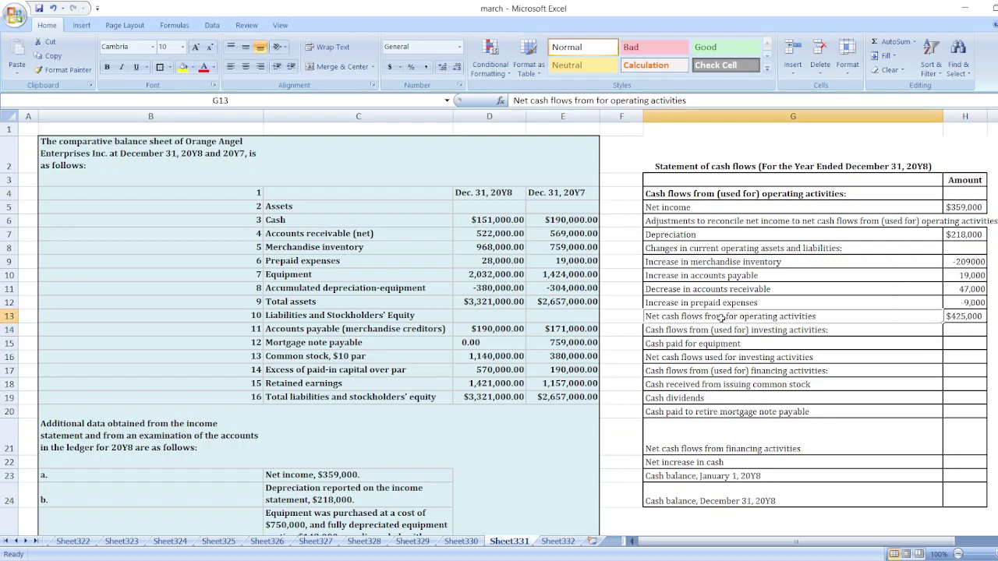
key(shift+Right)
key(ctrl+b)
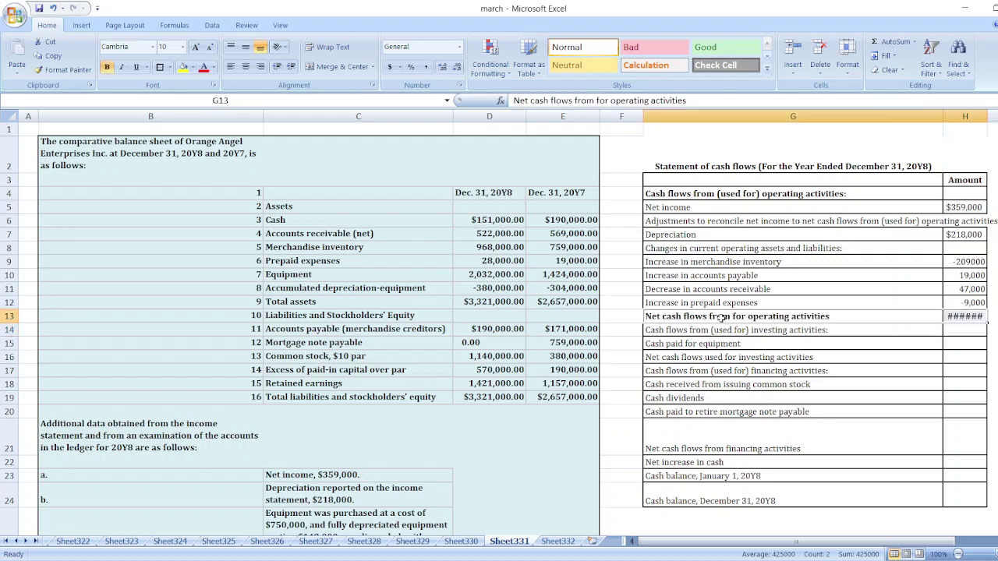
Make the adjustments, changes in current operating assets and liabilities, and investing activities headings bold.
click(730, 223)
key(ctrl+b)
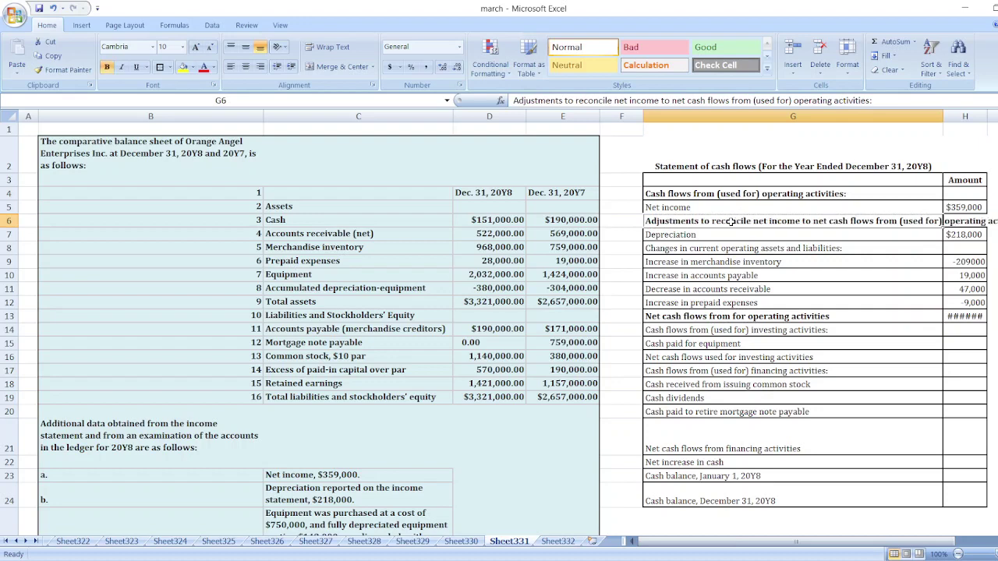
click(712, 248)
key(ctrl+b)
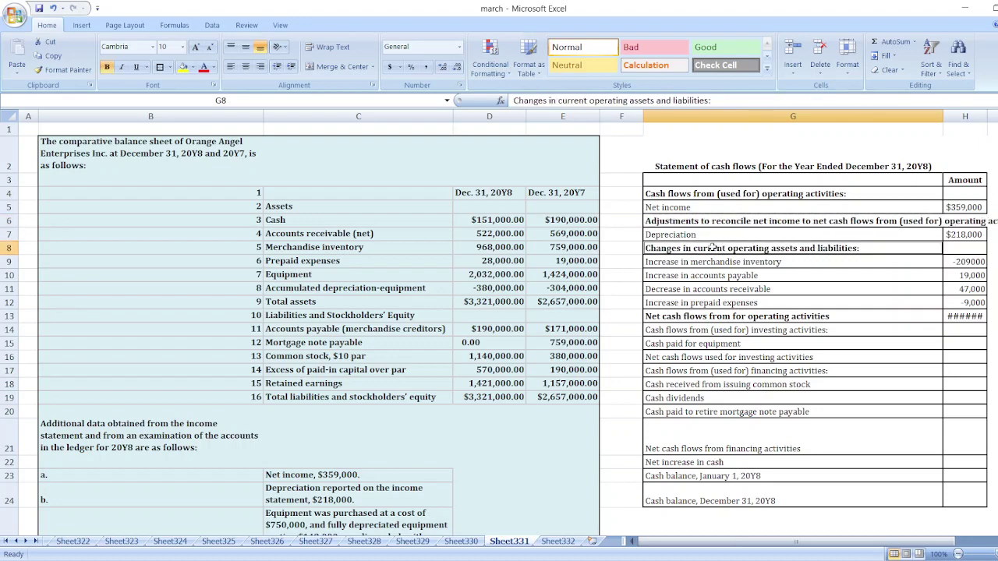
click(703, 331)
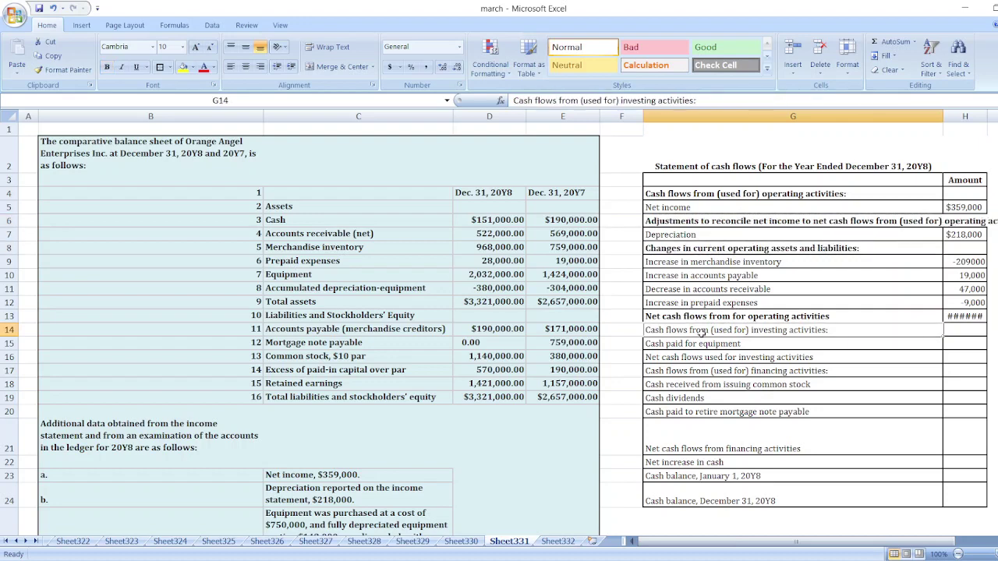
key(ctrl+b)
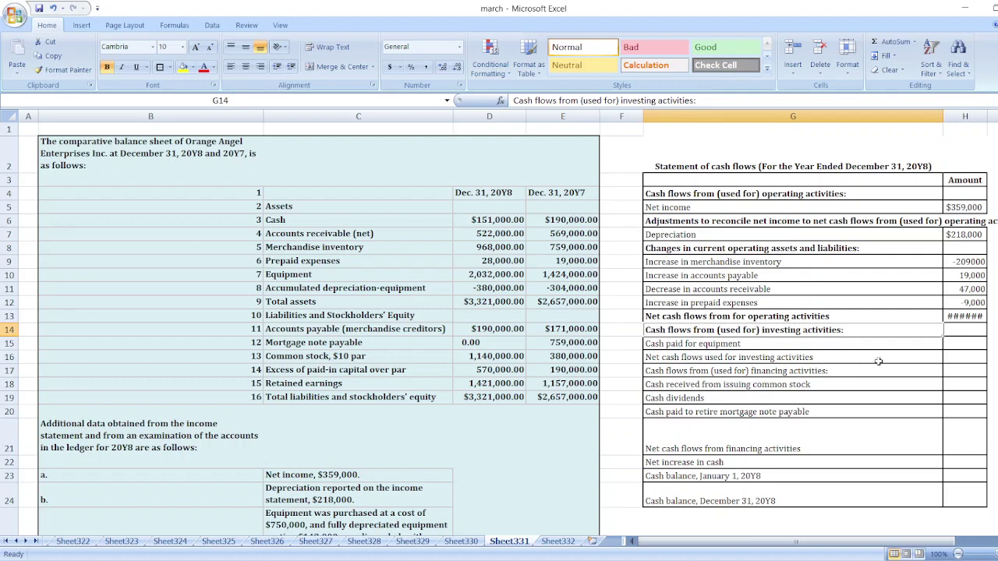
Widen the Amount column and fill the investing section with -$750000 paid for equipment and =H15 as net cash flows used.
click(963, 343)
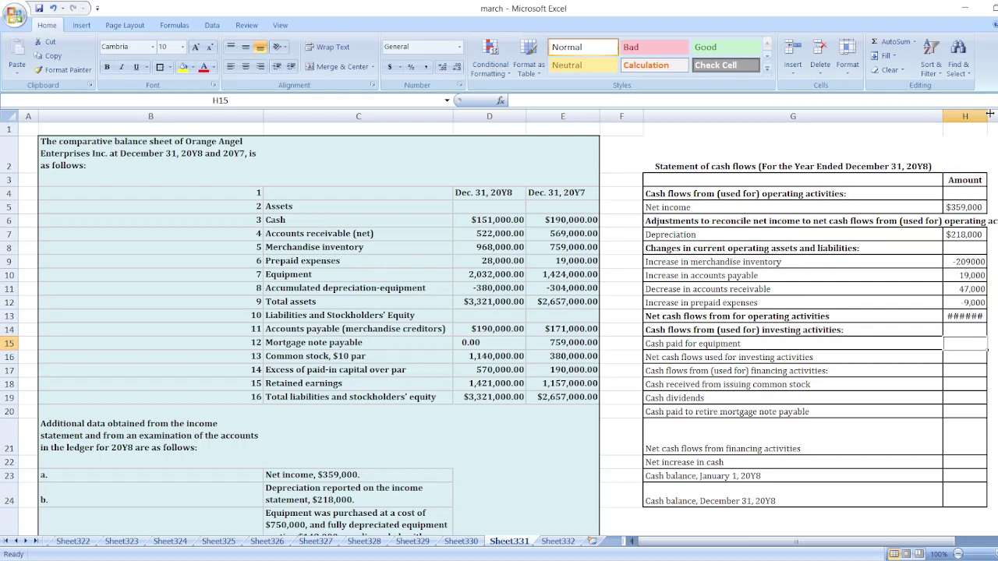
drag(989, 114, 997, 114)
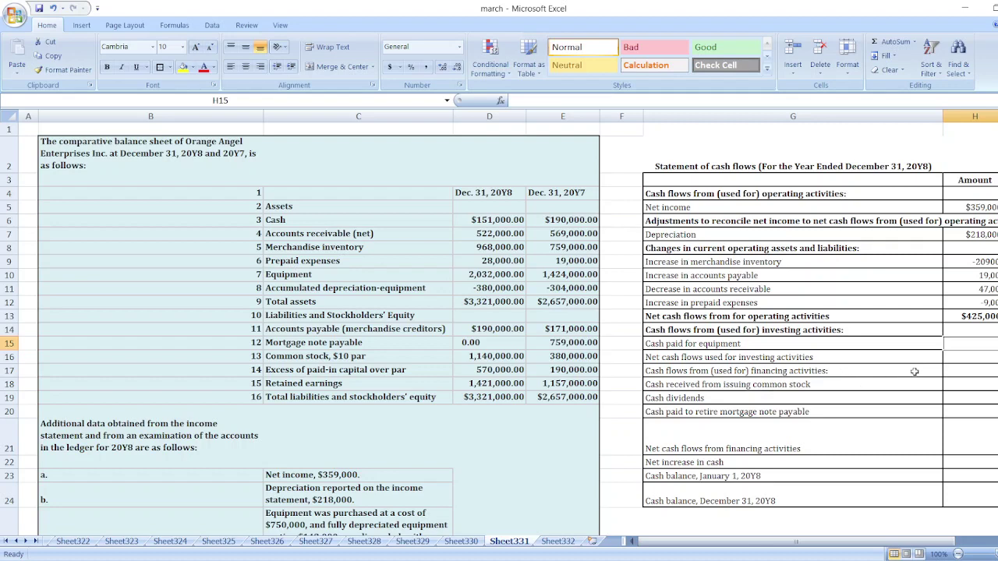
text(-$750000)
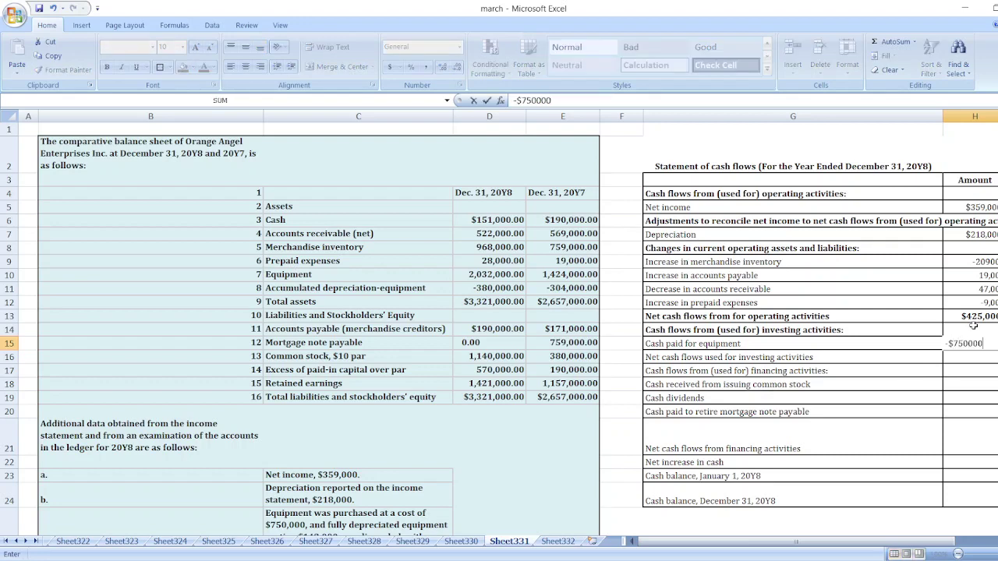
key(Return)
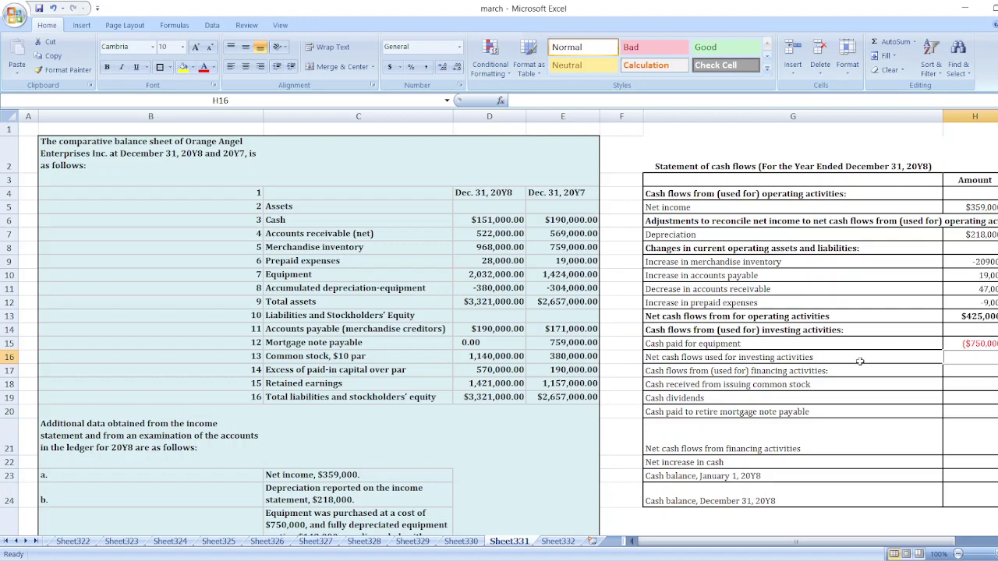
text(=H15)
key(Return)
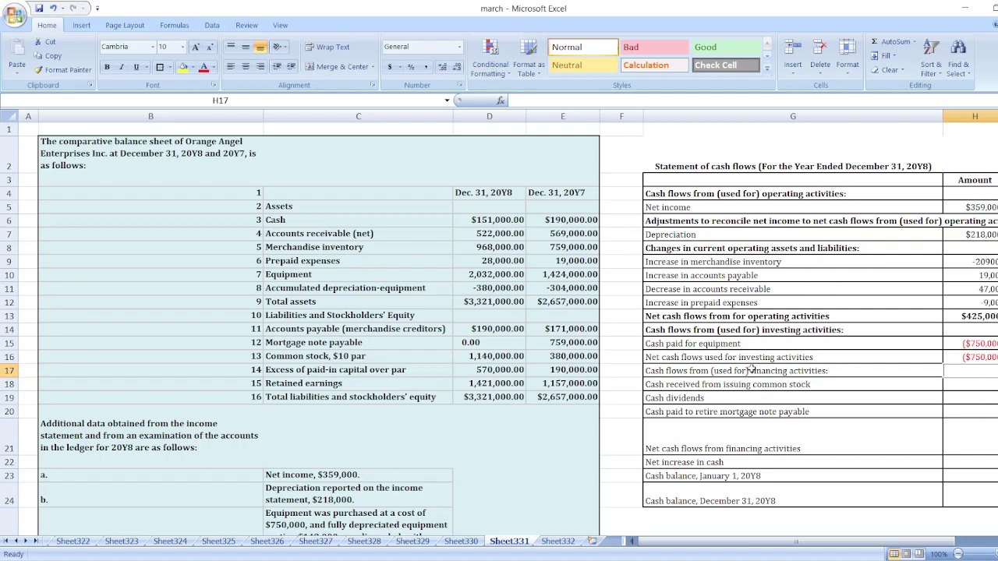
Make the net cash flows used for investing activities label and amount bold, along with the financing activities heading.
click(737, 348)
click(738, 353)
key(shift+Right)
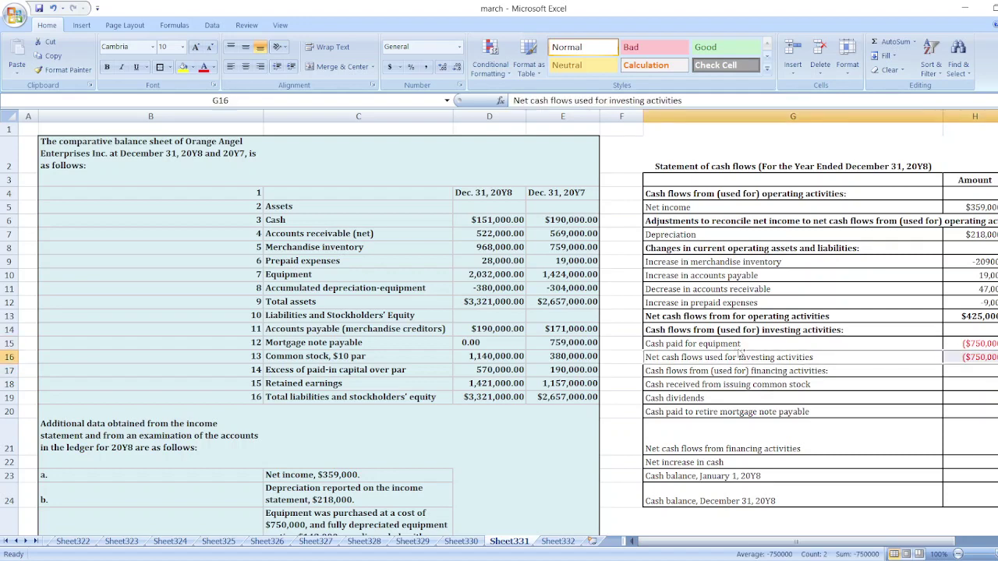
key(ctrl+b)
key(Down)
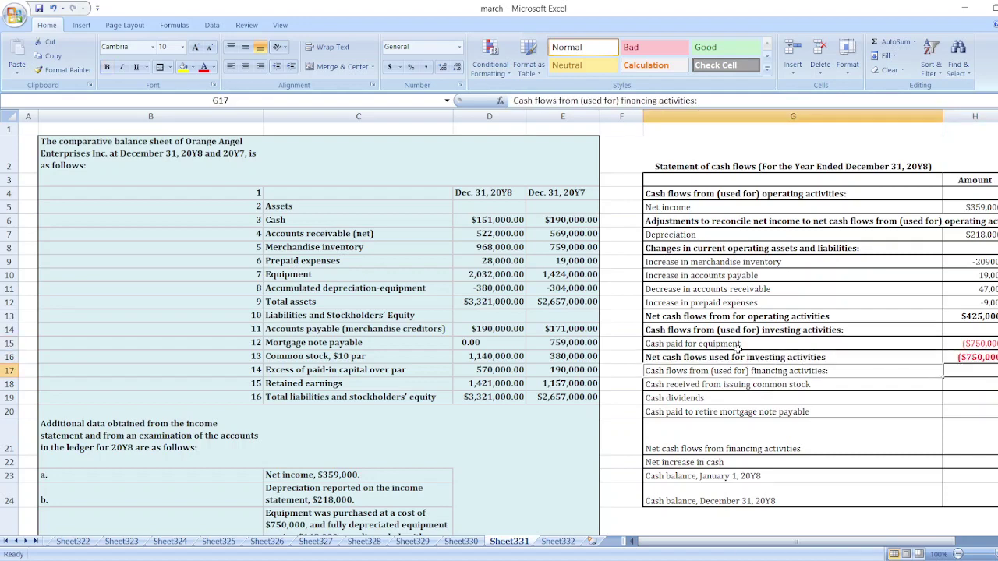
key(ctrl+b)
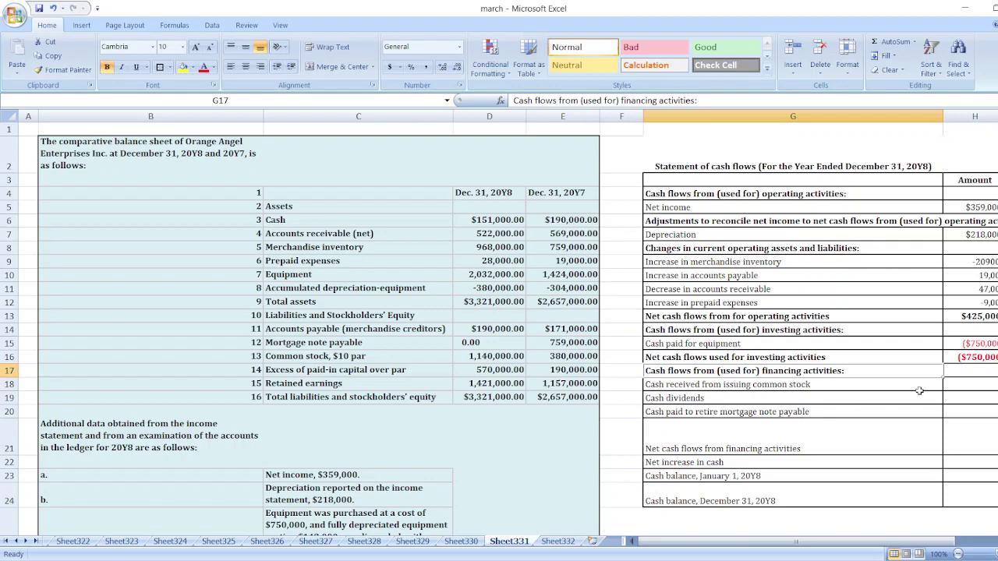
Calculate the cash received from issuing common stock as =76000*15 in its Amount cell.
click(969, 384)
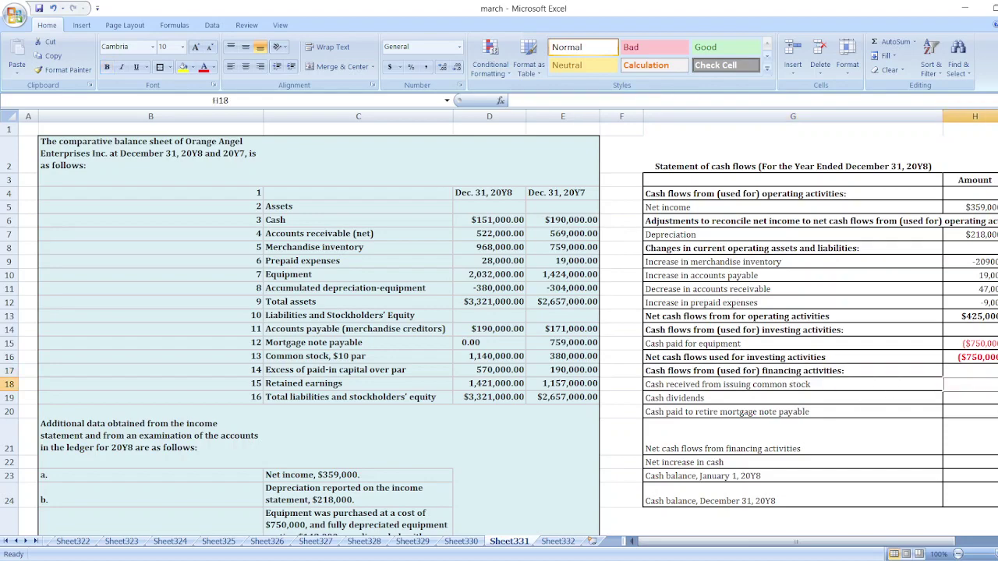
scroll(499, 331, down, 2)
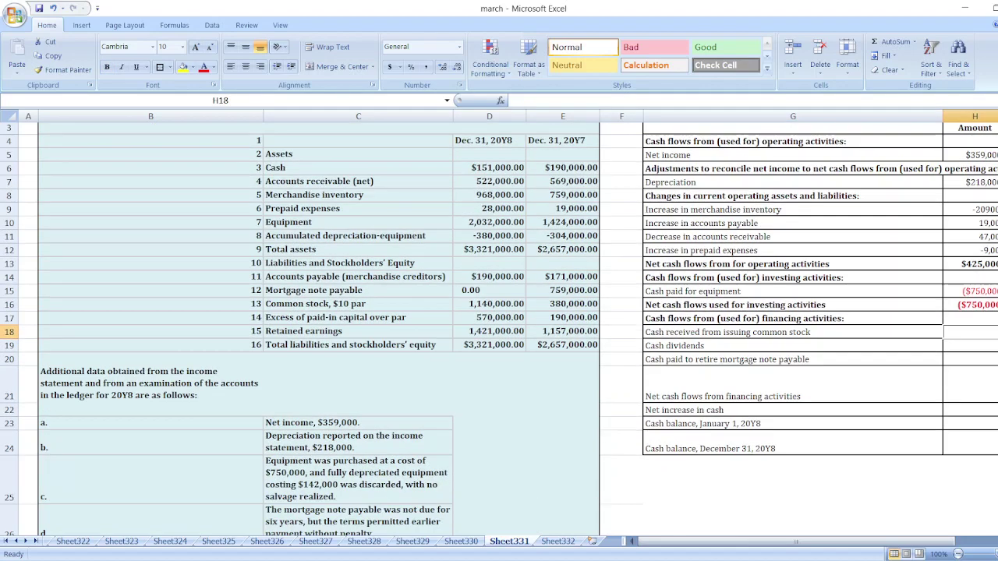
scroll(499, 326, down, 1)
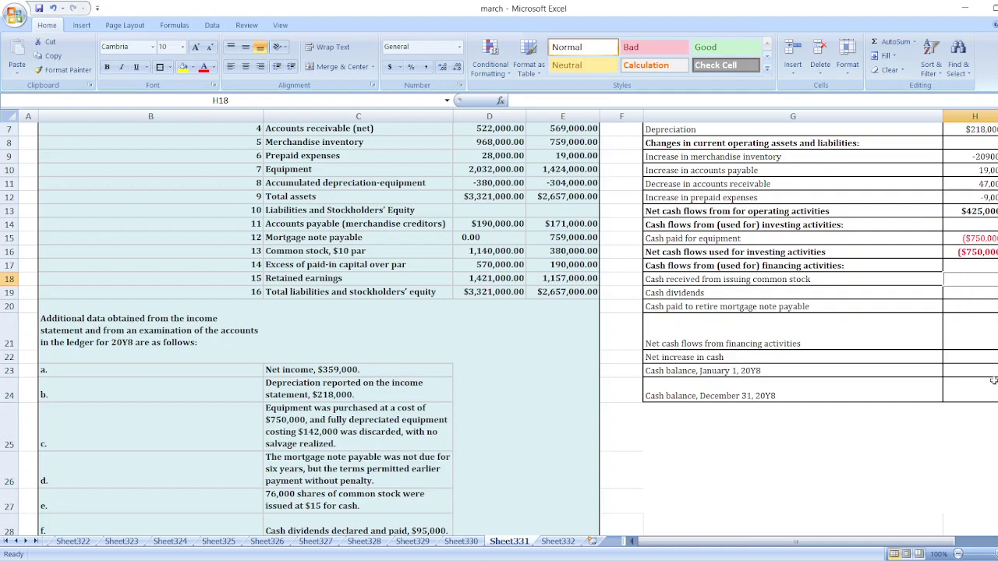
text(=)
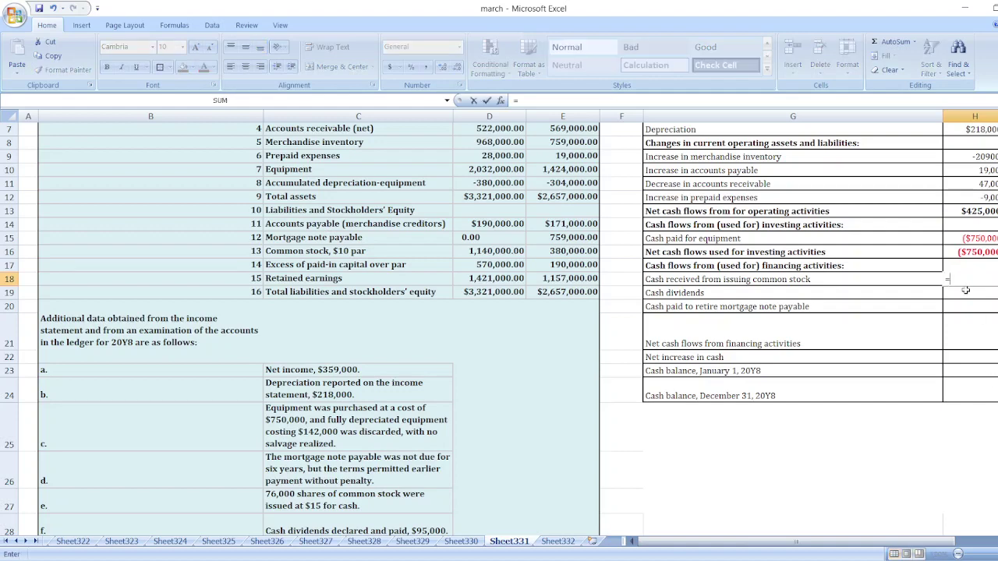
text(760)
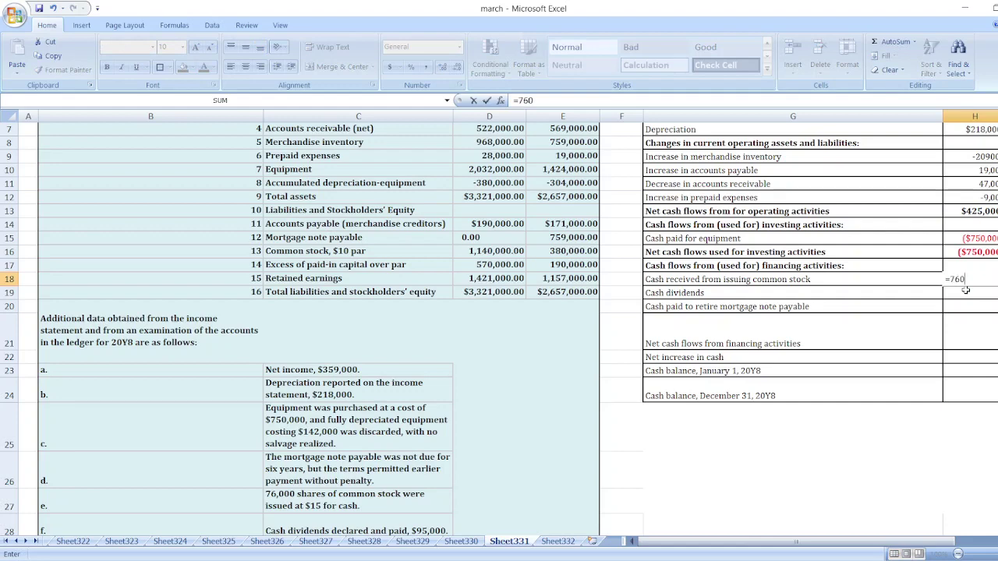
text(00*15)
key(Return)
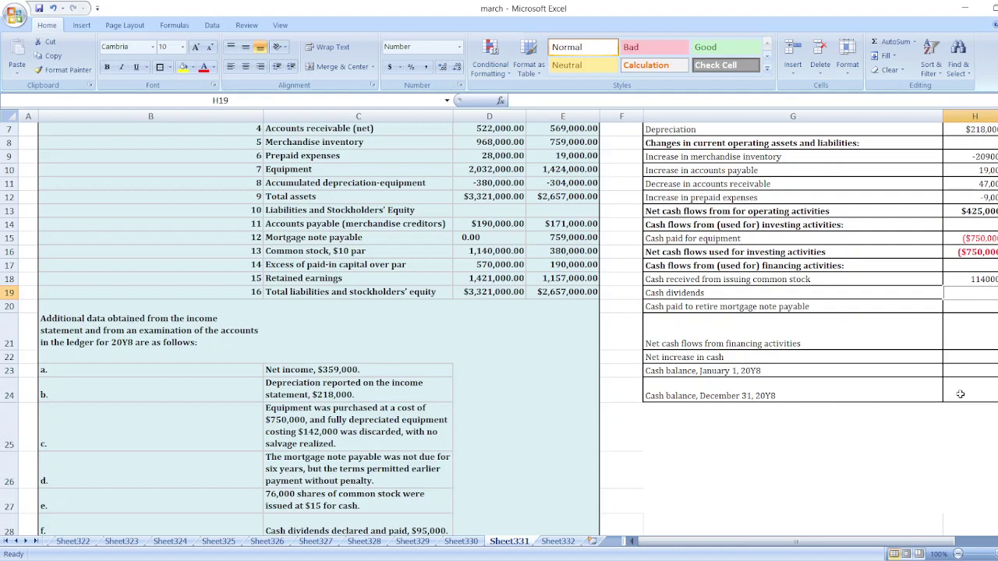
Enter -$95000 for cash dividends and -759000 for cash paid to retire the mortgage note payable.
text(-)
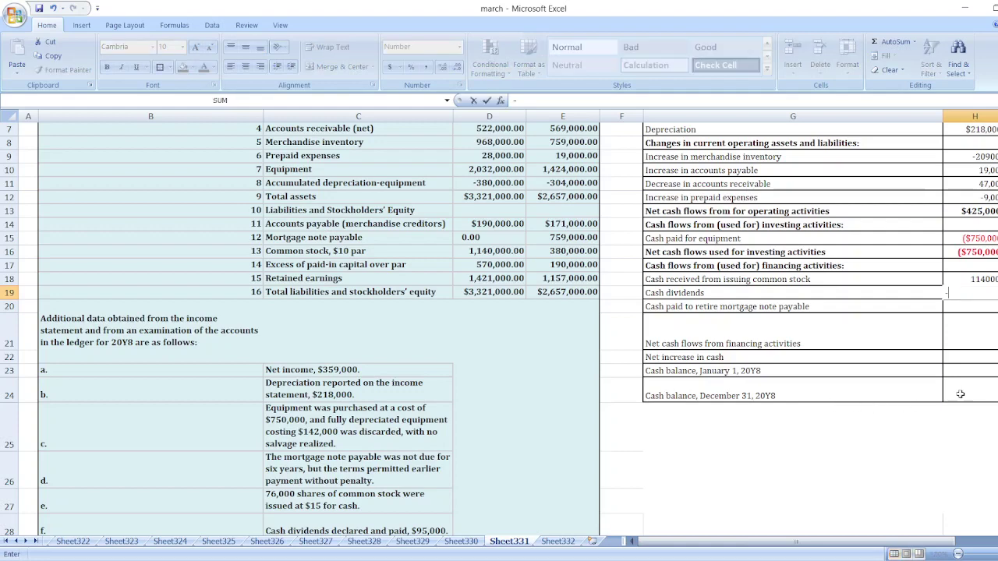
text($95000)
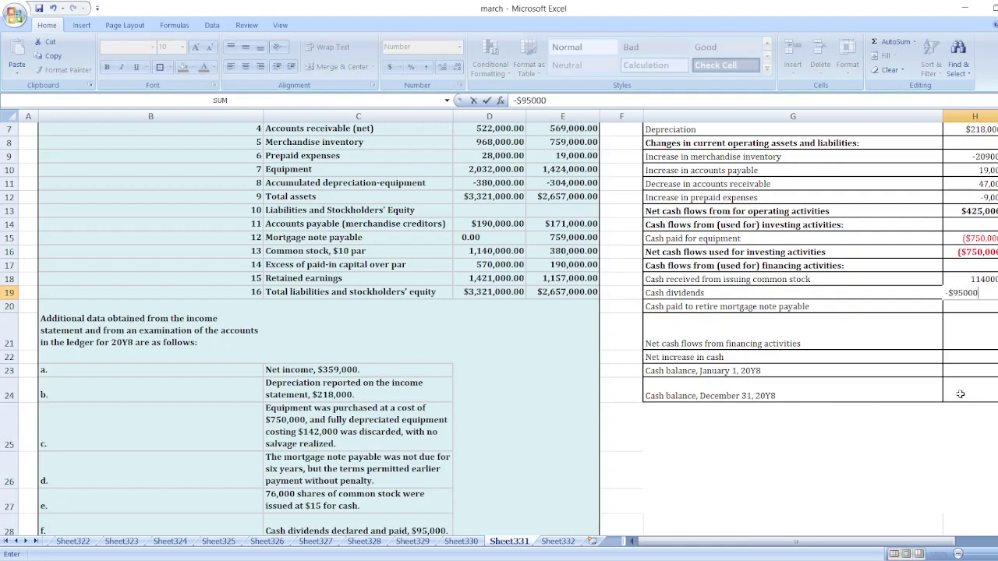
key(Return)
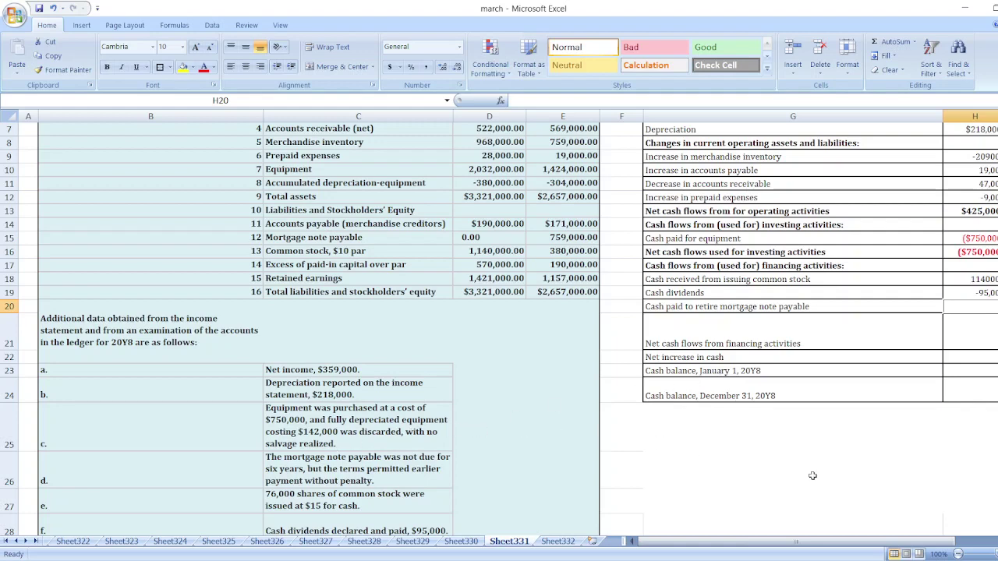
scroll(499, 328, down, 2)
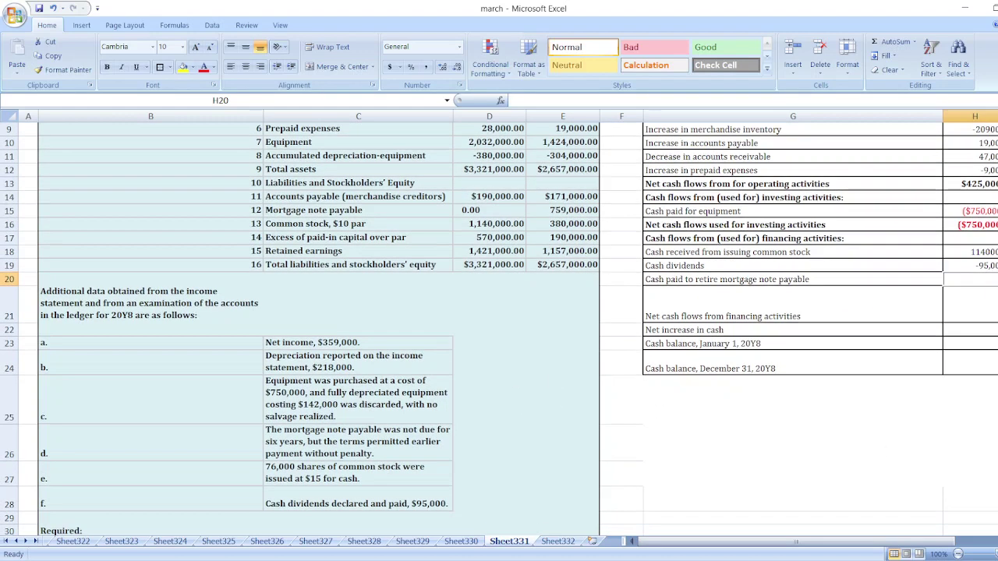
scroll(499, 327, down, 2)
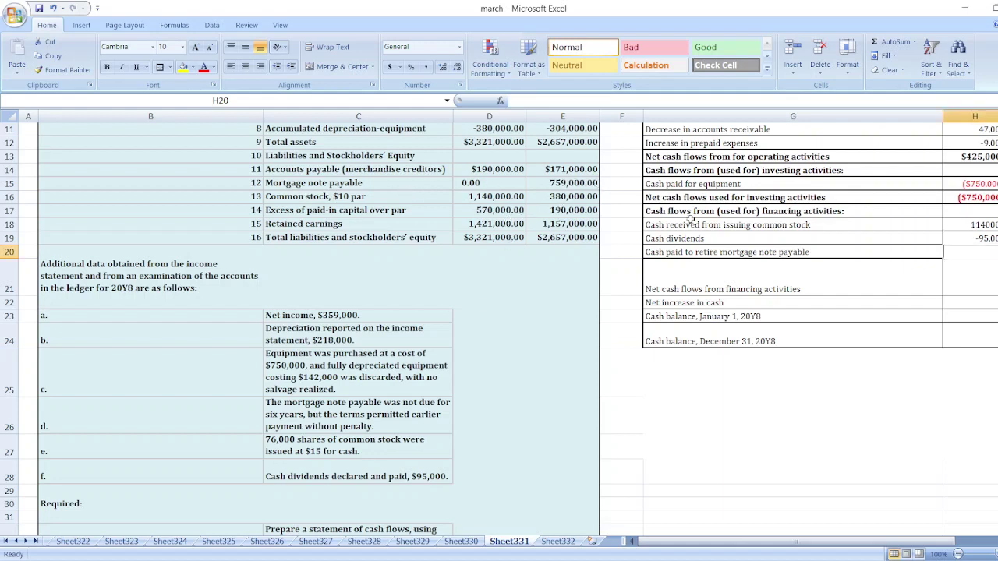
text(-7)
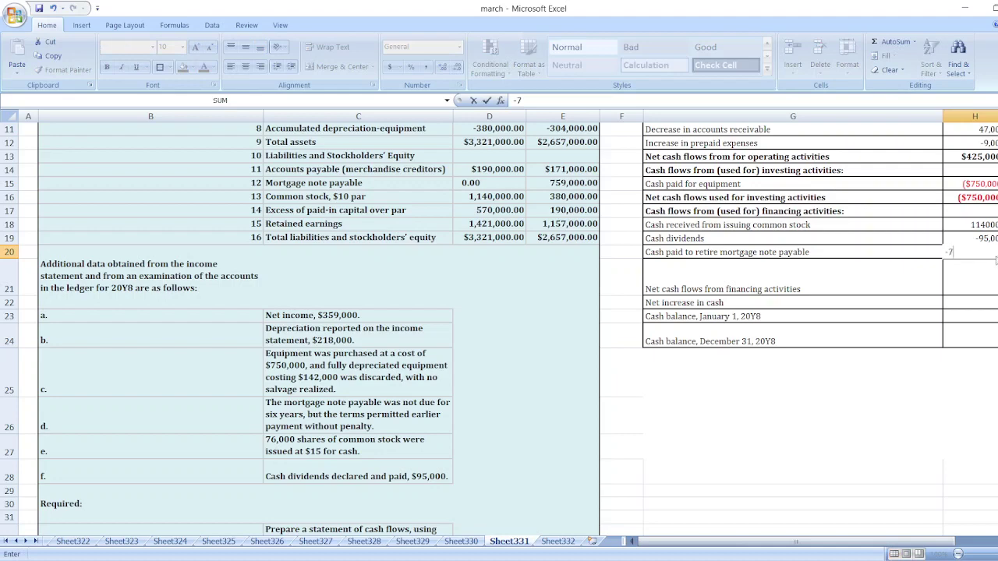
text(59000)
key(Return)
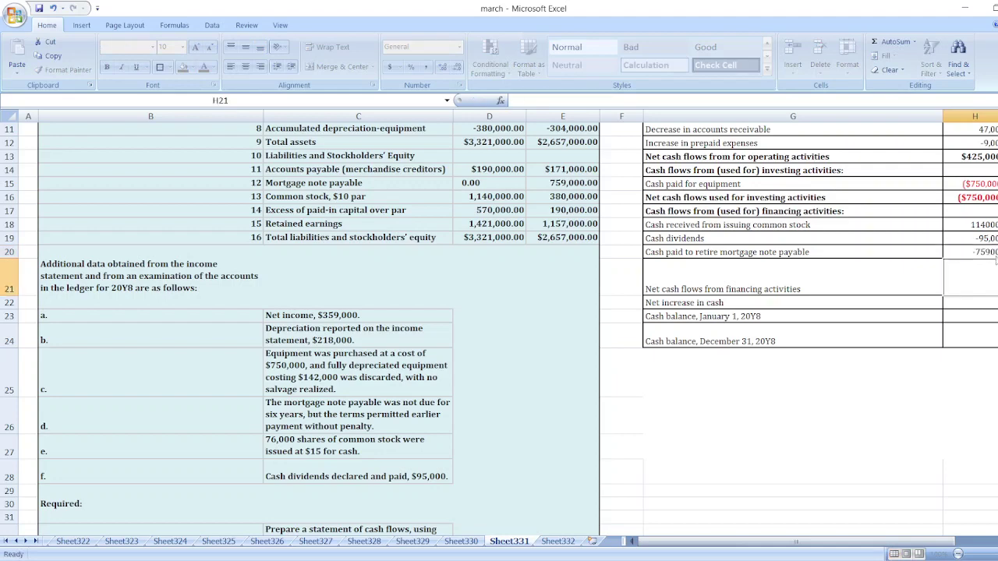
Calculate net cash flows from financing activities as =H18+H19+H20, adding the stock, dividend and mortgage amounts.
text(=)
key(Up)
key(Up)
key(Up)
text(+)
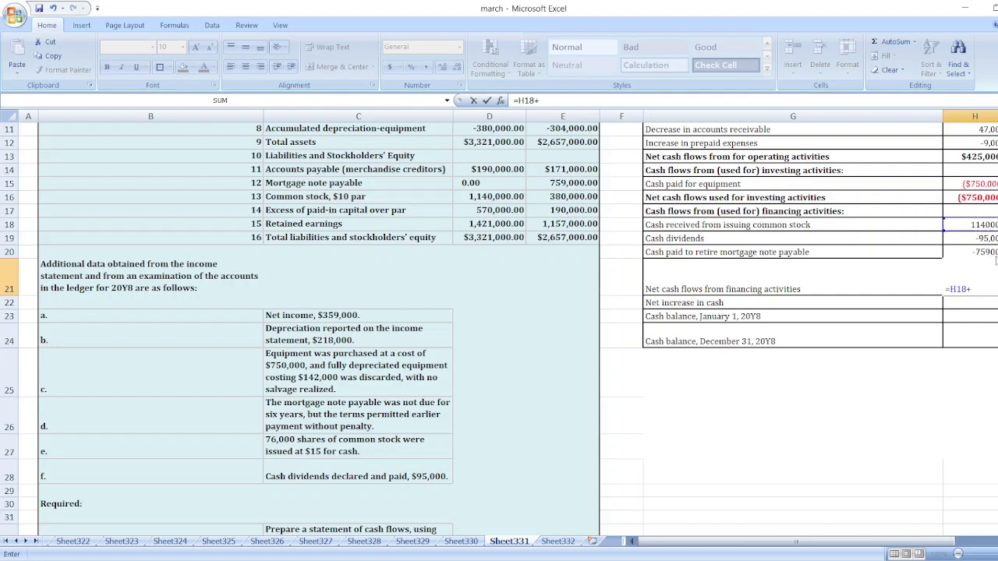
key(Up)
key(Up)
text(+)
key(Up)
key(Return)
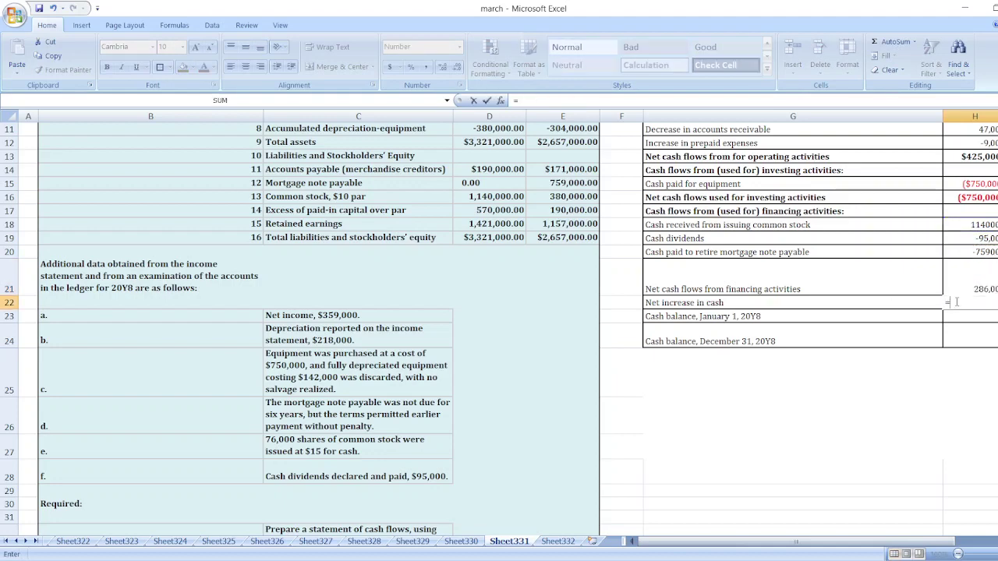
Make the label and amount of the net cash flows from financing activities bold.
text(=)
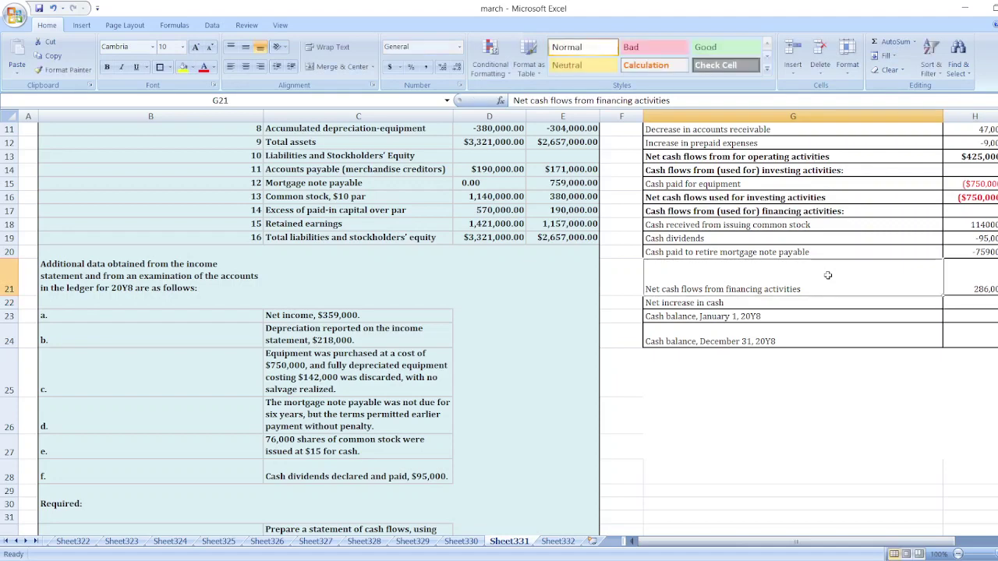
drag(828, 275, 963, 281)
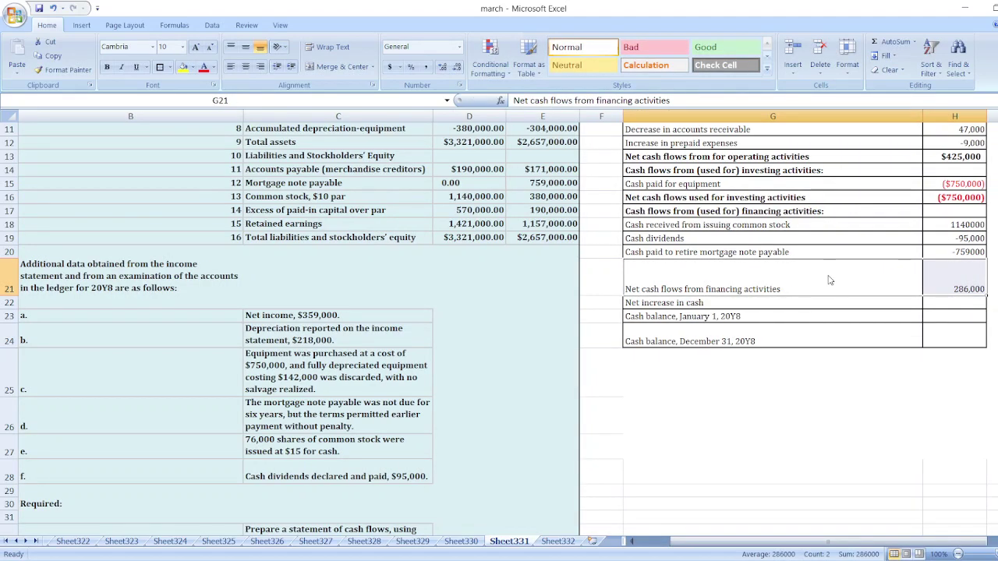
key(ctrl+b)
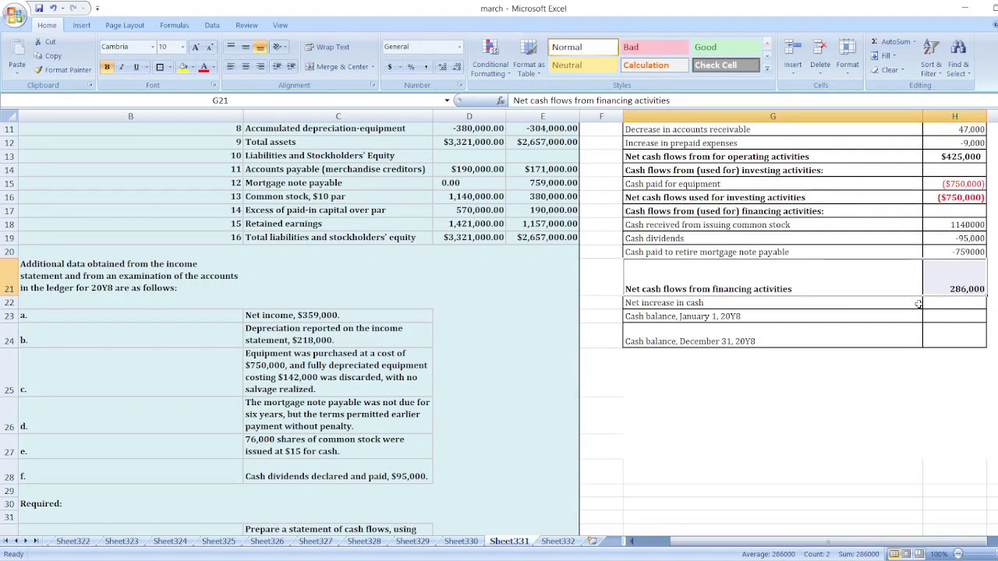
Calculate the net increase in cash as =H13+H16+H21 from the operating, investing and financing net cash flows.
click(946, 309)
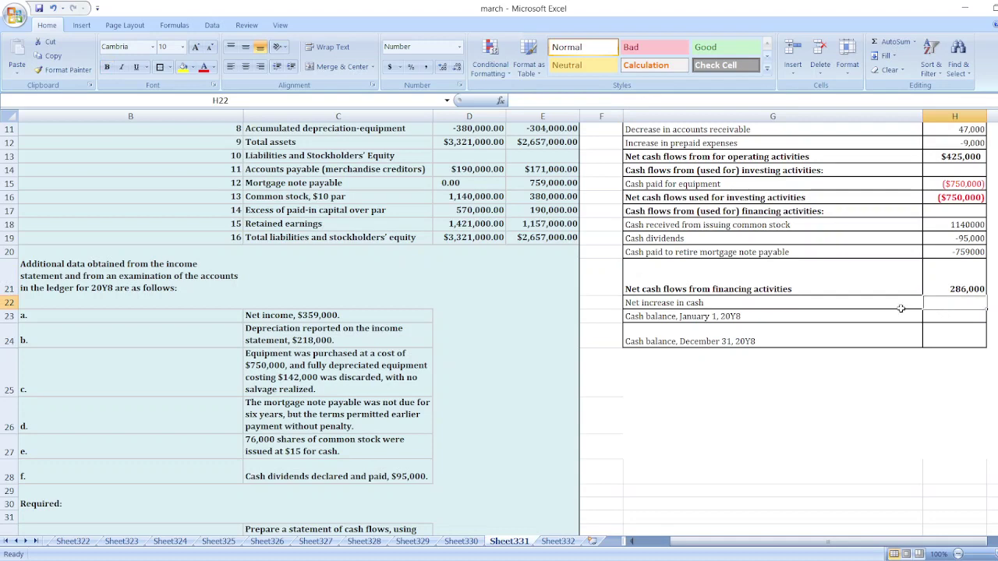
text(=)
scroll(902, 309, up, 4)
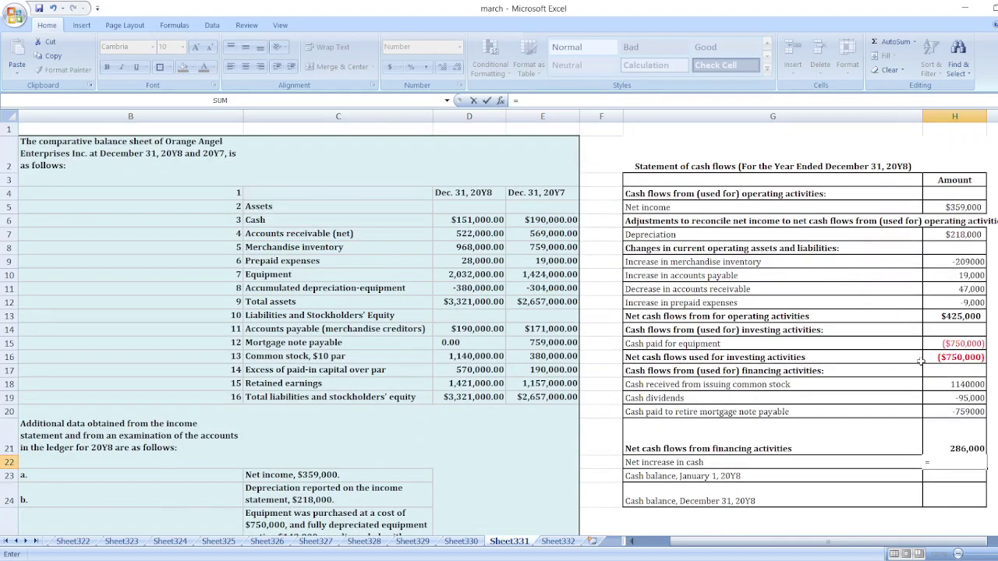
click(954, 318)
text(+)
click(949, 357)
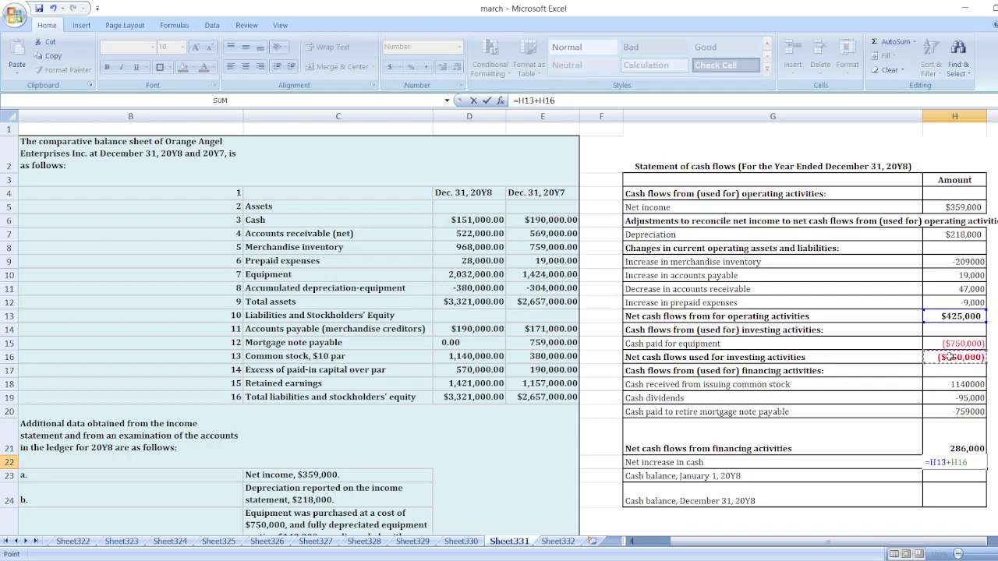
text(+)
click(943, 440)
key(Return)
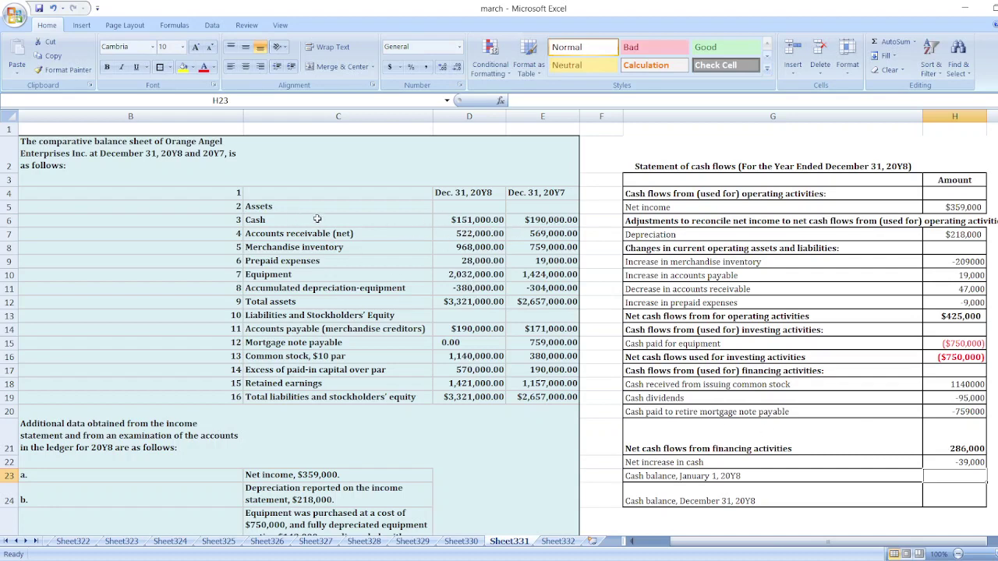
Enter 190000 as the January 1, 20Y8 cash balance and calculate the December 31, 20Y8 balance as =H22+H23.
text(190)
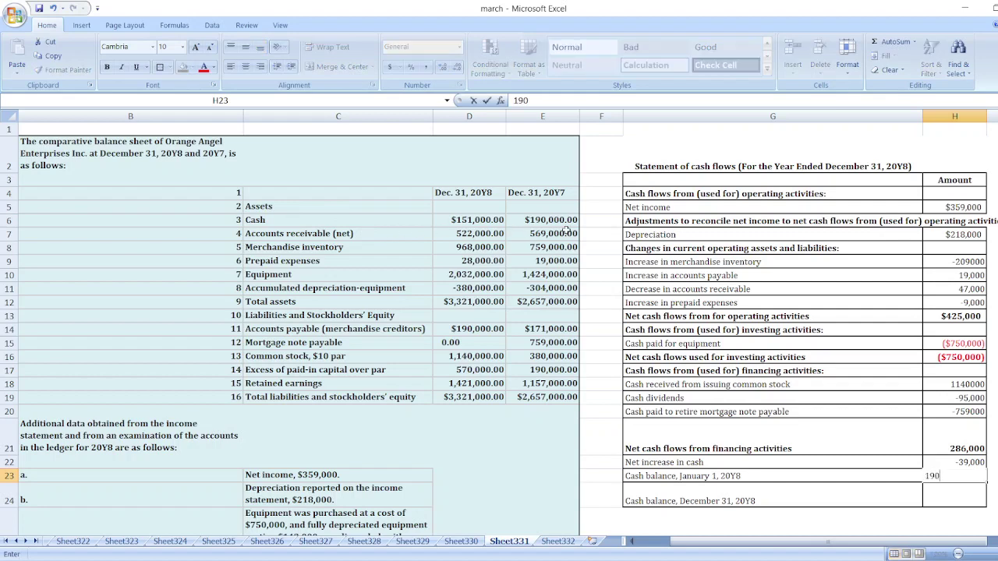
text(000)
key(Return)
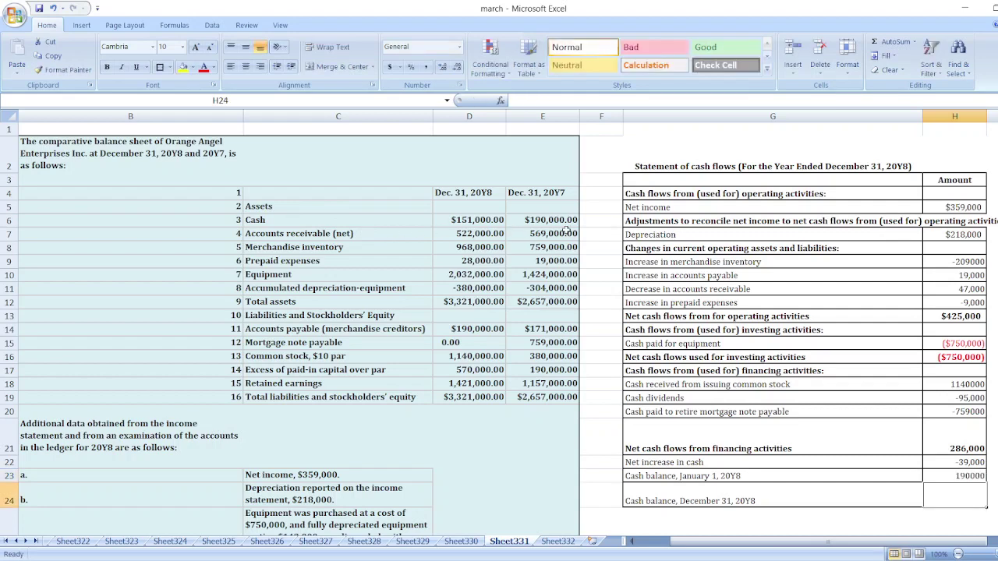
text(=)
key(Up)
key(Up)
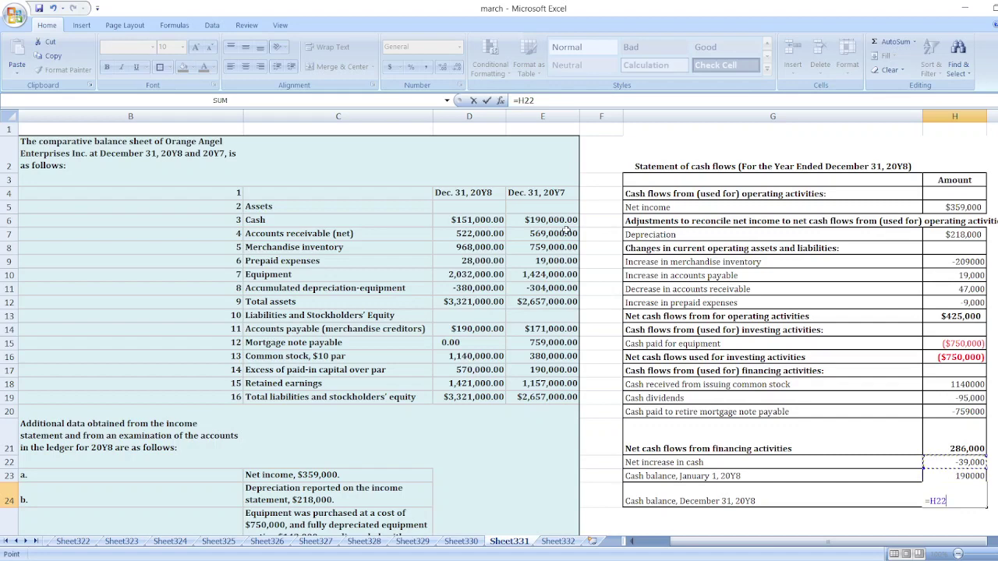
text(+H23)
key(Return)
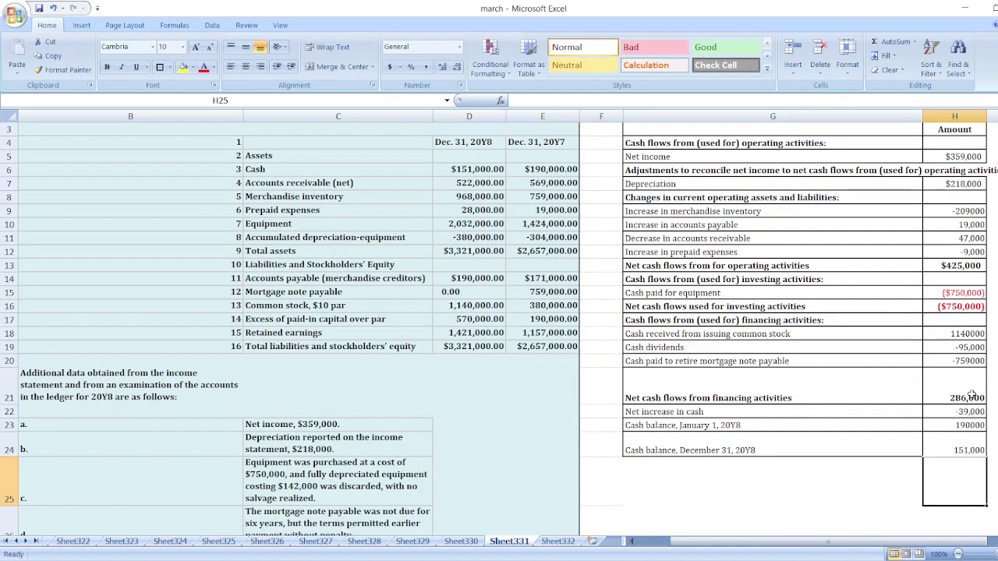
Make the label and amount of the December 31, 20Y8 cash balance bold.
click(809, 437)
key(shift+Right)
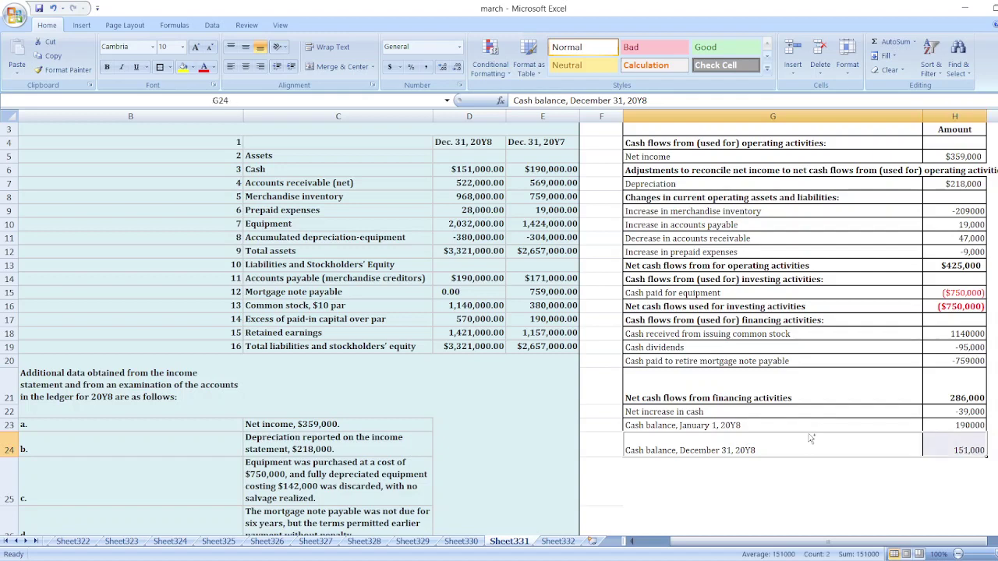
key(ctrl+b)
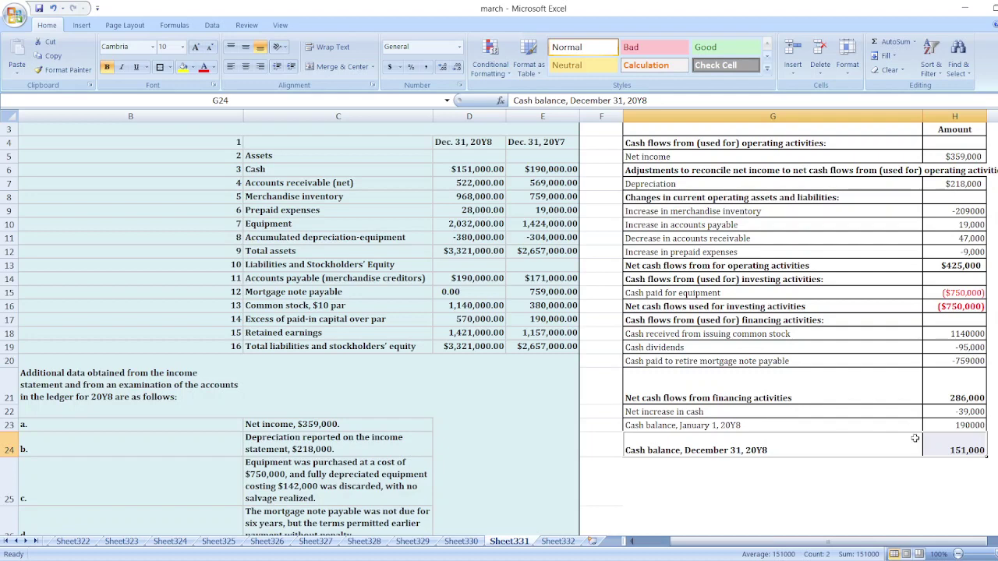
click(783, 493)
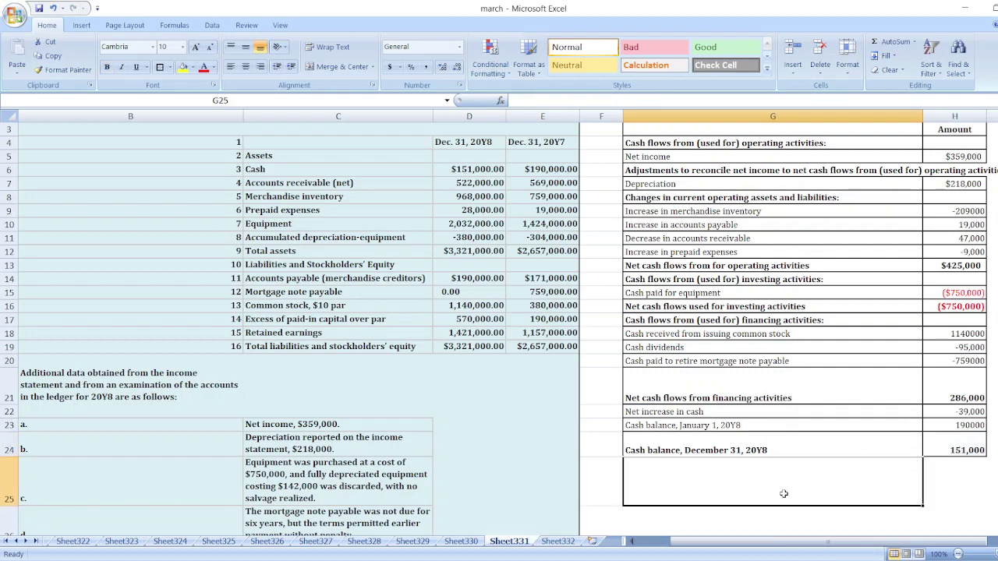